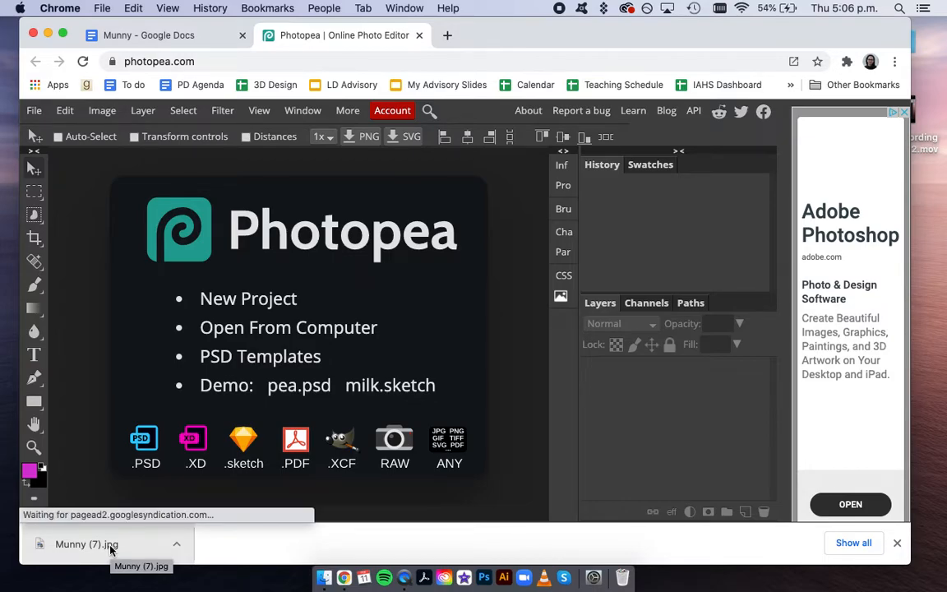
- Drag Munny (7).jpg from the downloads shelf into Photopea to open it
drag(110, 546, 312, 281)
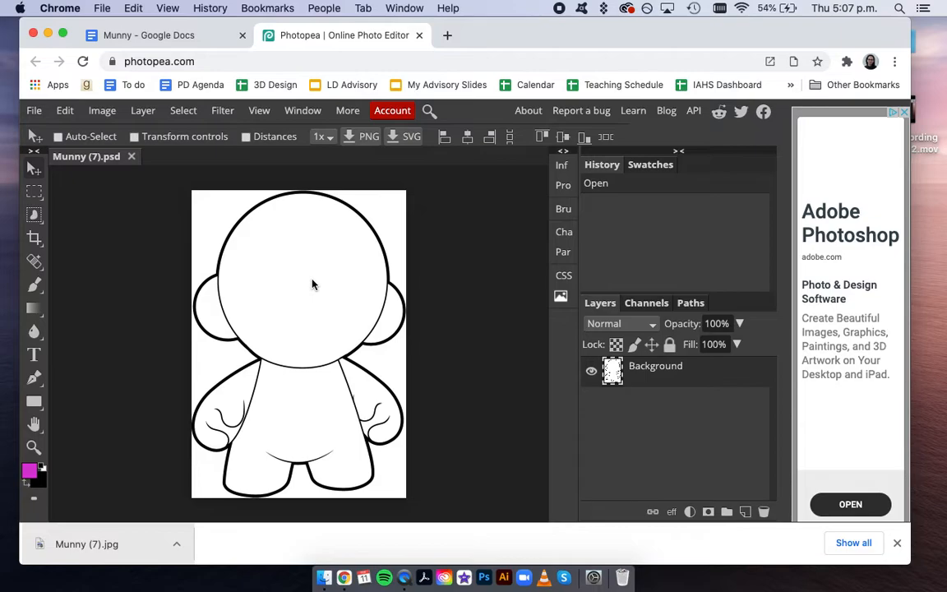
click(184, 34)
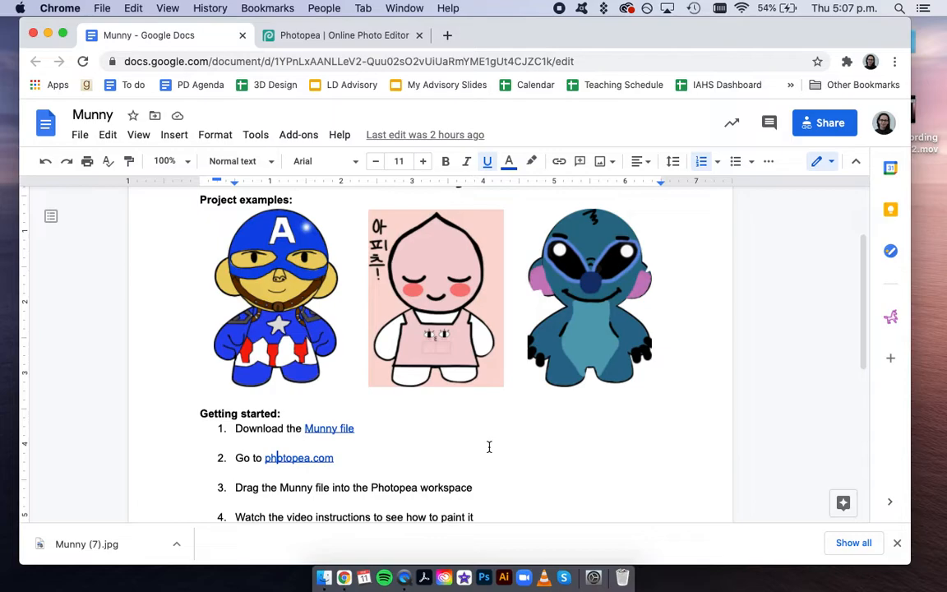
click(344, 38)
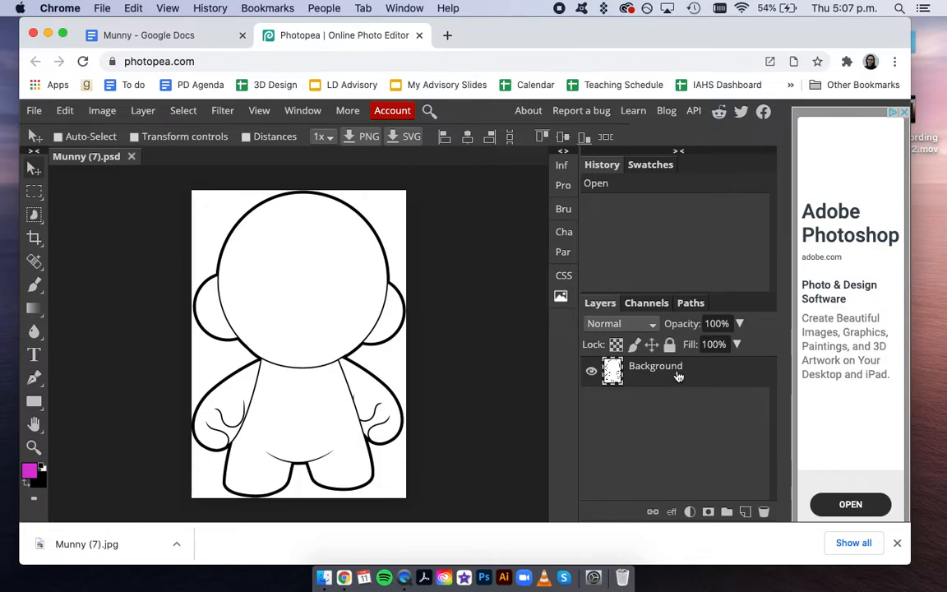
- Duplicate the Background layer to create a Background copy layer
drag(661, 384, 745, 512)
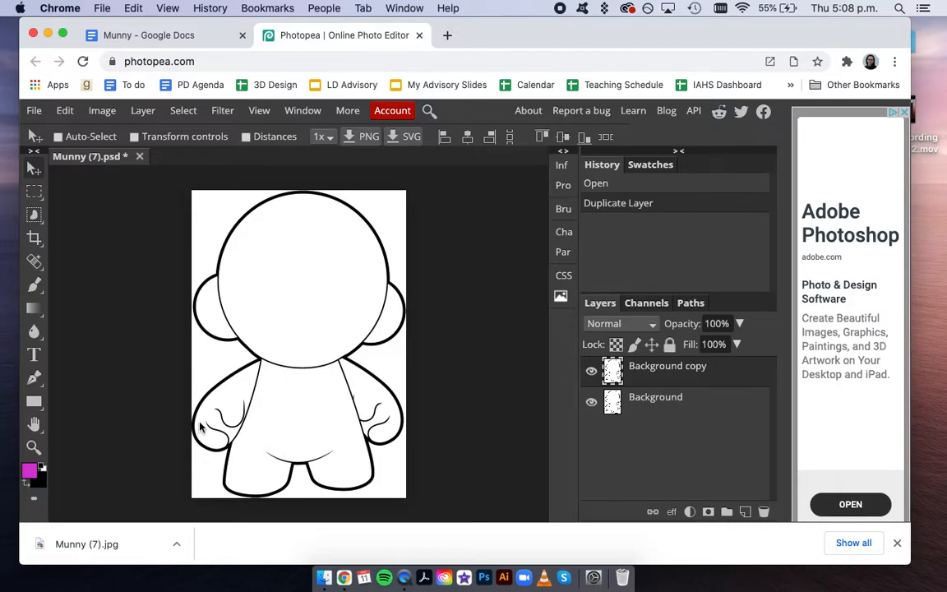
- Change the foreground colour from magenta to bright blue 21b9ee
click(27, 474)
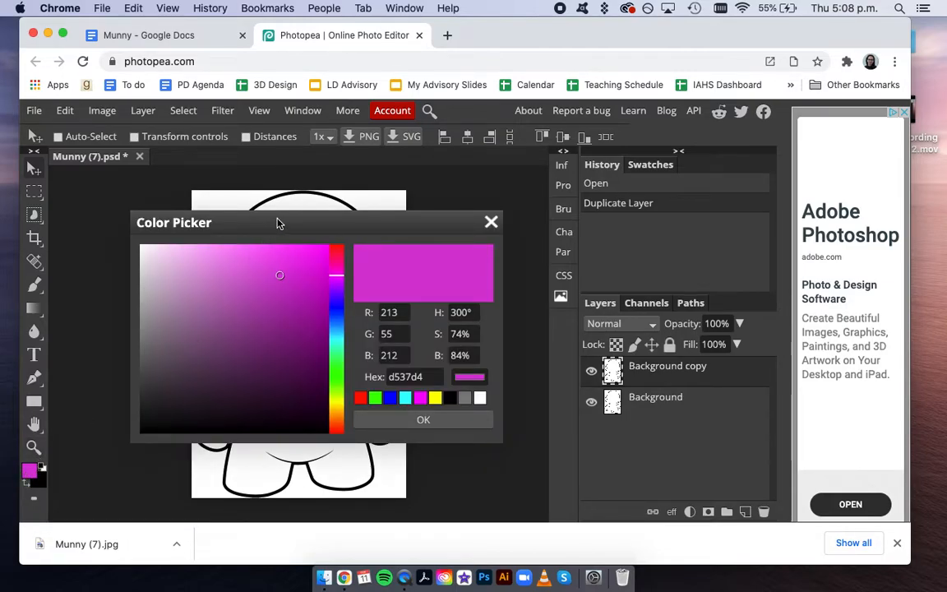
drag(277, 221, 489, 188)
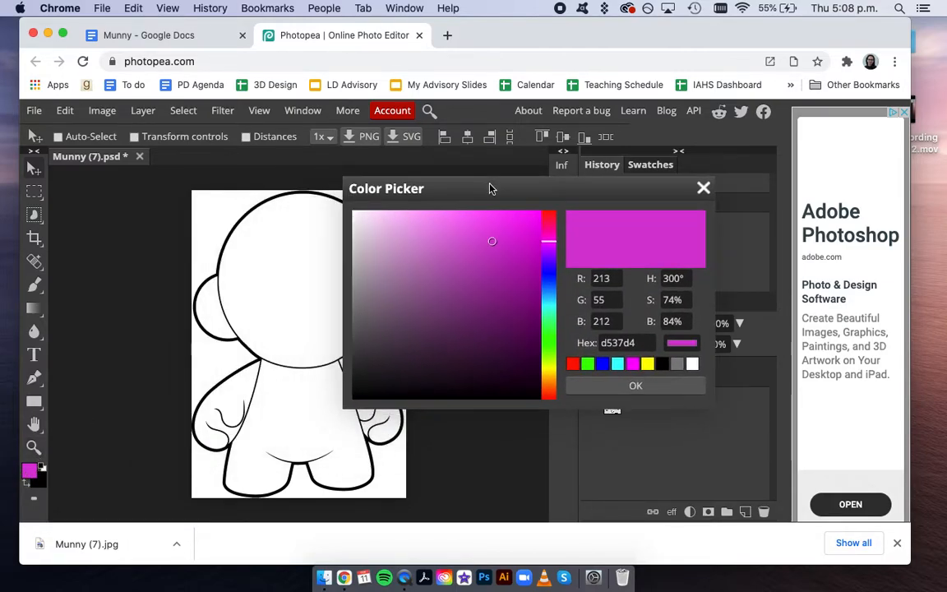
drag(552, 294, 549, 302)
click(515, 223)
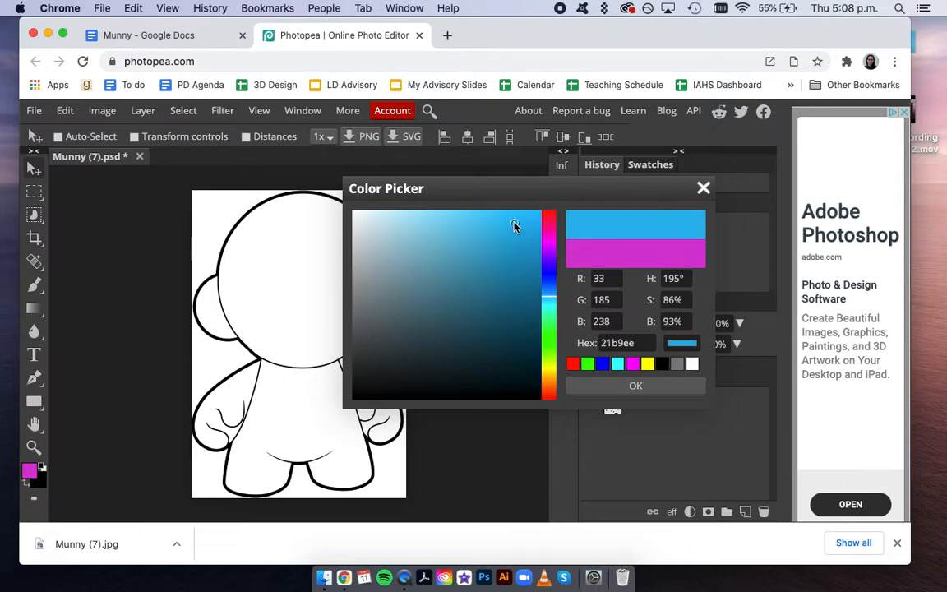
click(636, 388)
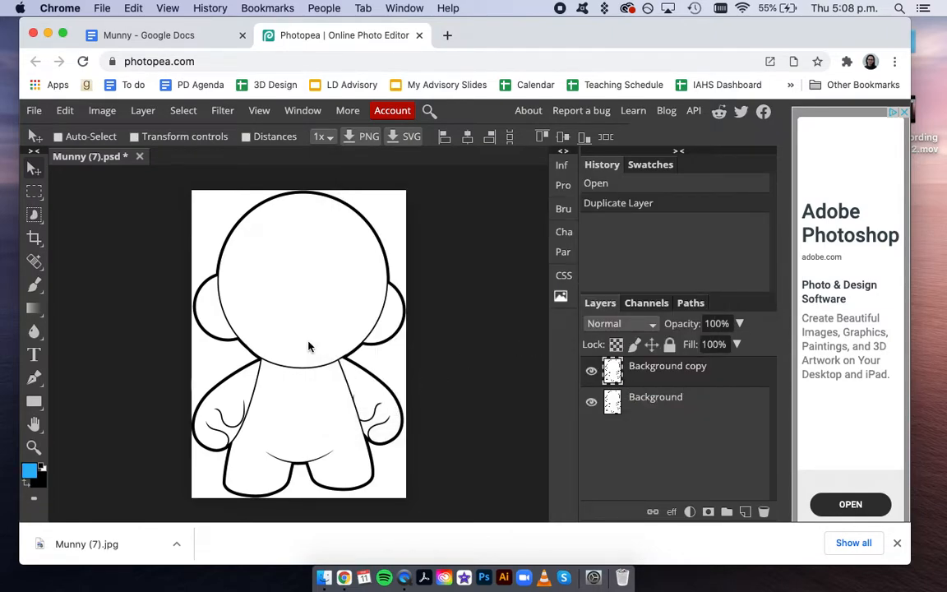
- Use the Paint Bucket to fill the torso, legs, both arms and both ears blue
right_click(33, 310)
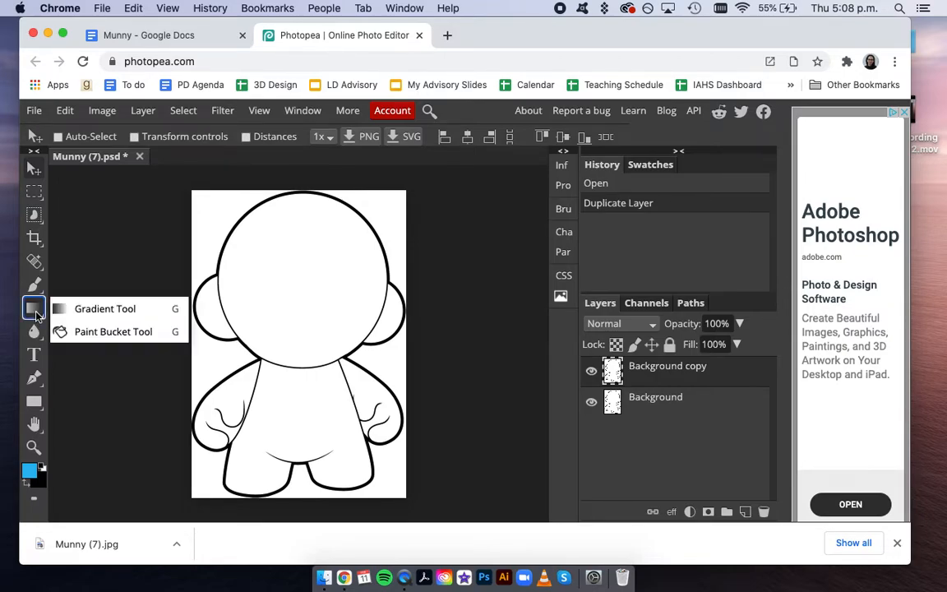
click(73, 332)
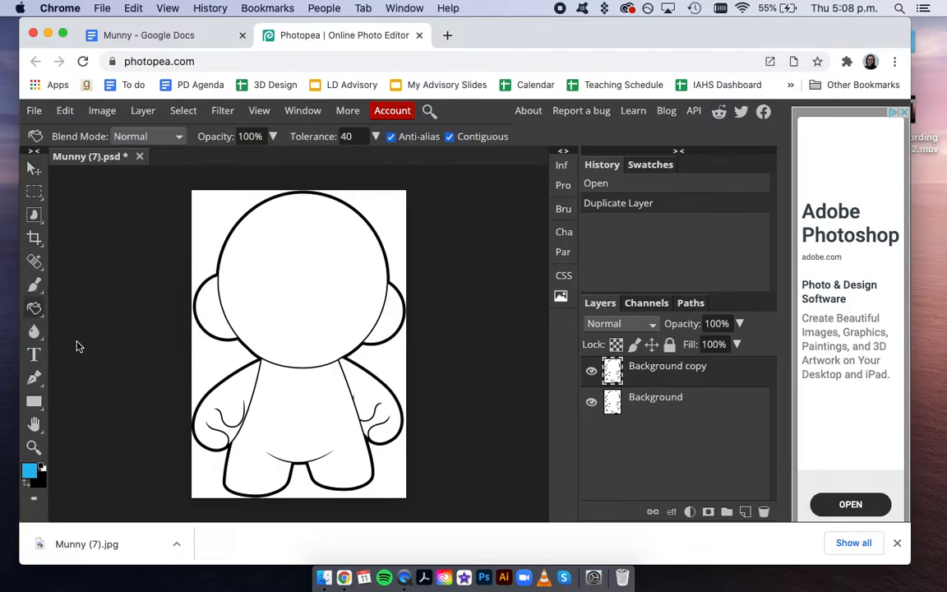
click(279, 399)
click(342, 360)
click(226, 393)
click(210, 306)
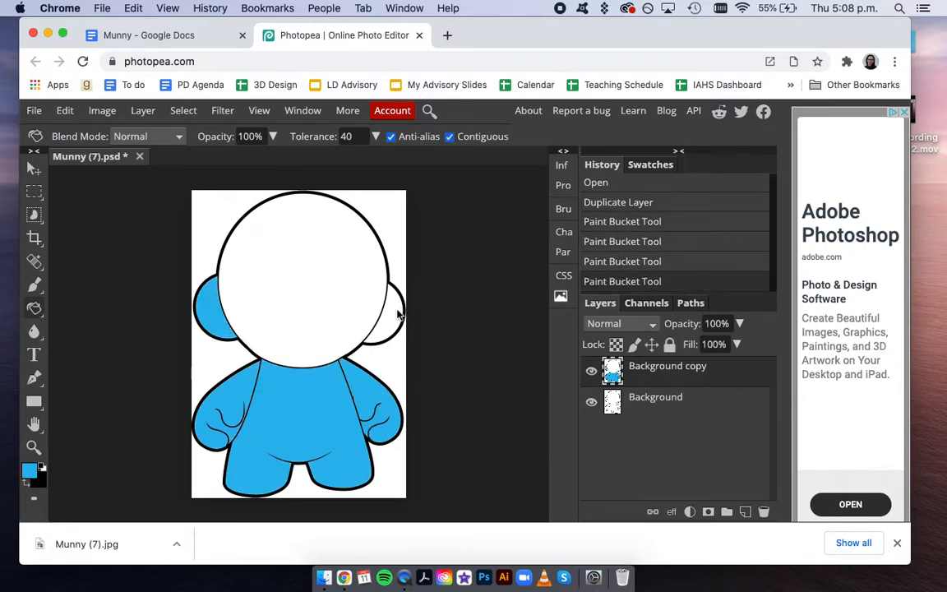
click(391, 321)
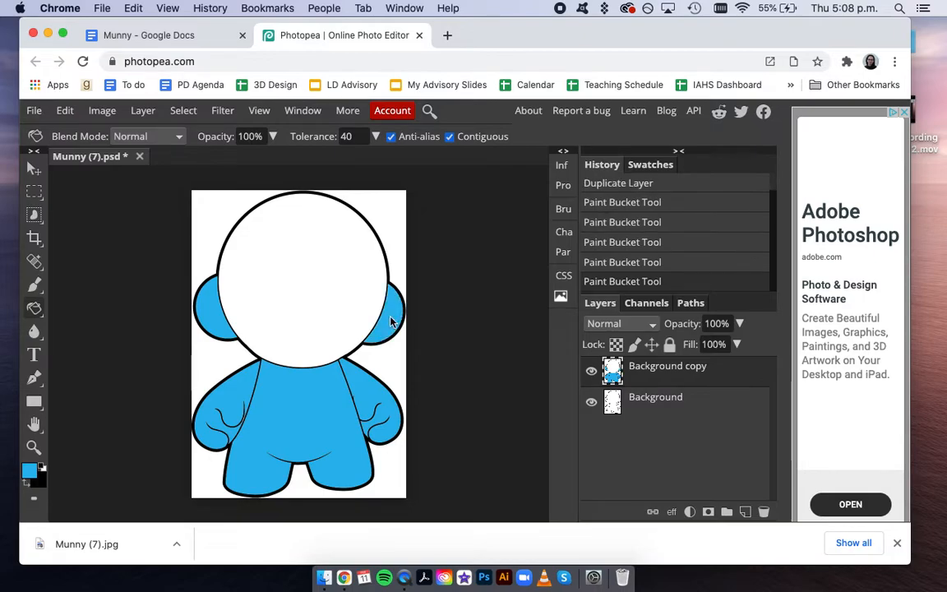
- Switch the foreground to dark purple 620e7b and paint-bucket the head
click(30, 474)
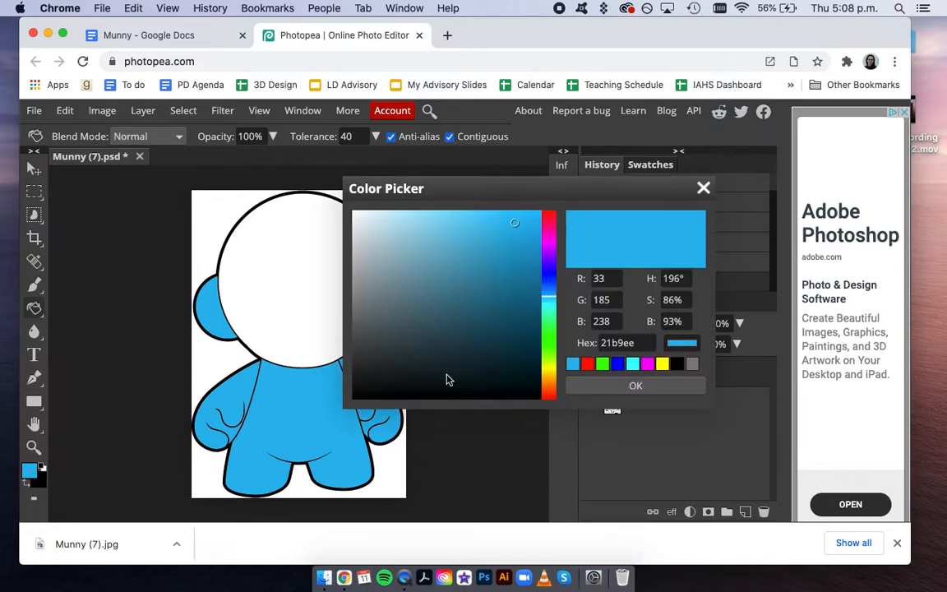
click(549, 250)
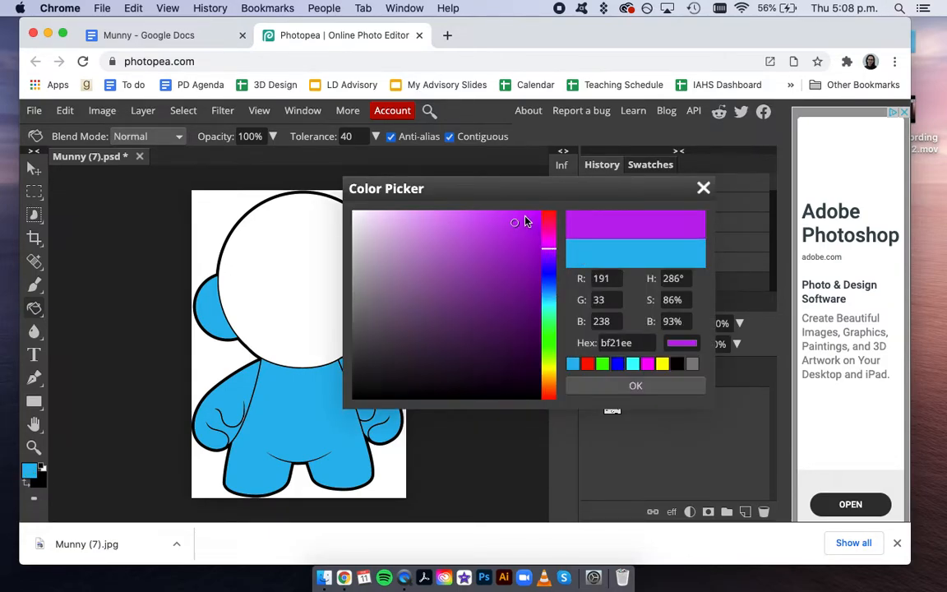
click(518, 308)
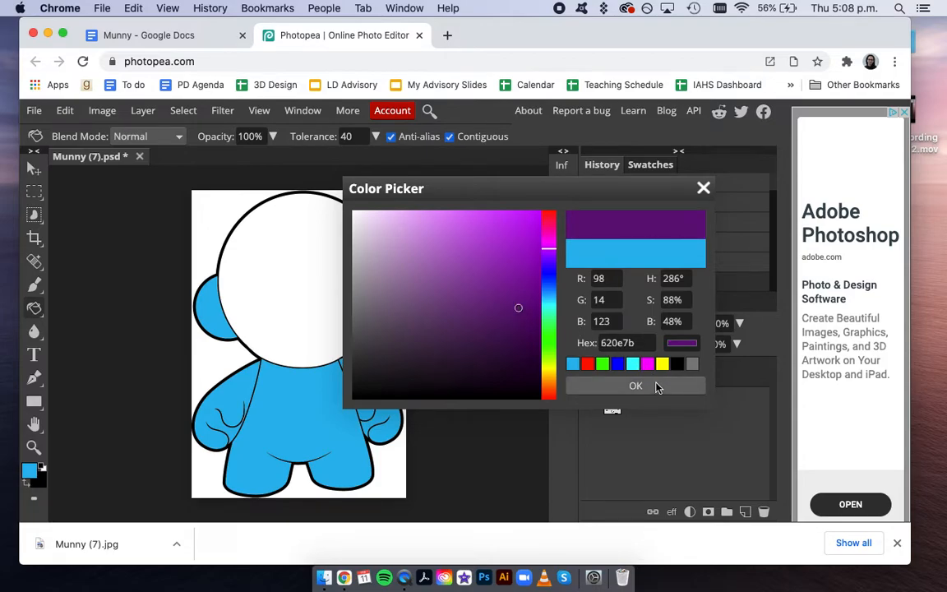
click(657, 386)
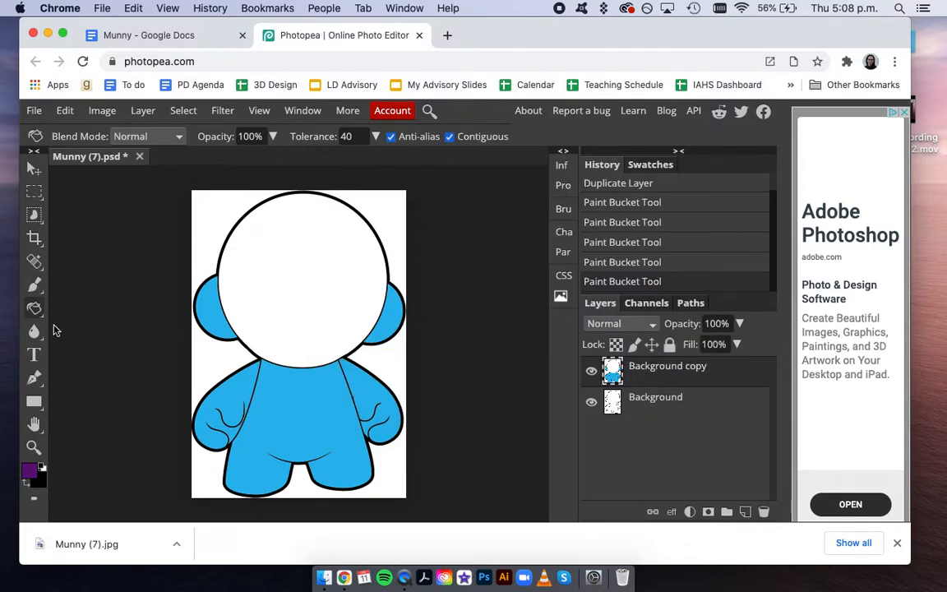
click(295, 274)
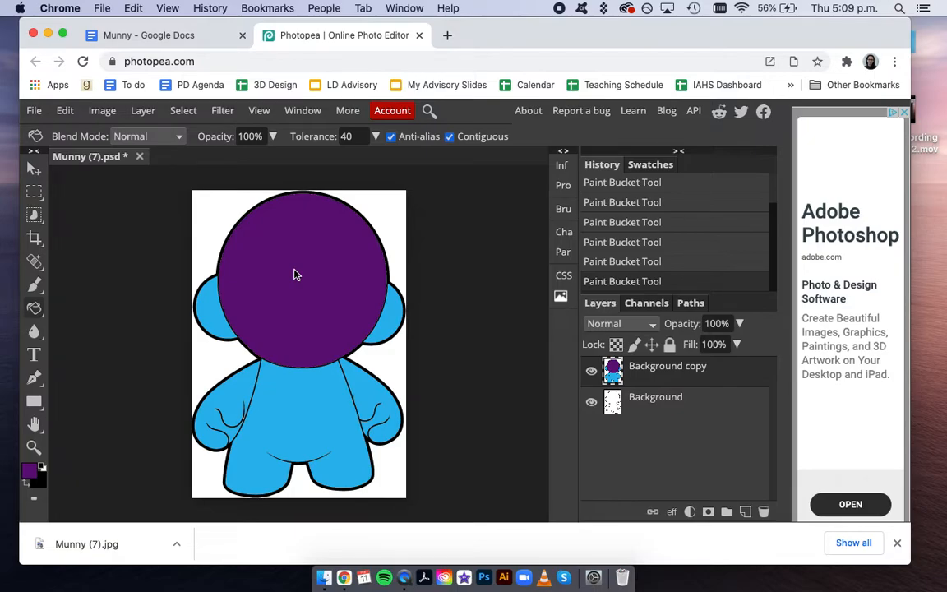
- Undo and then redo the purple head fill from the Edit menu
click(64, 114)
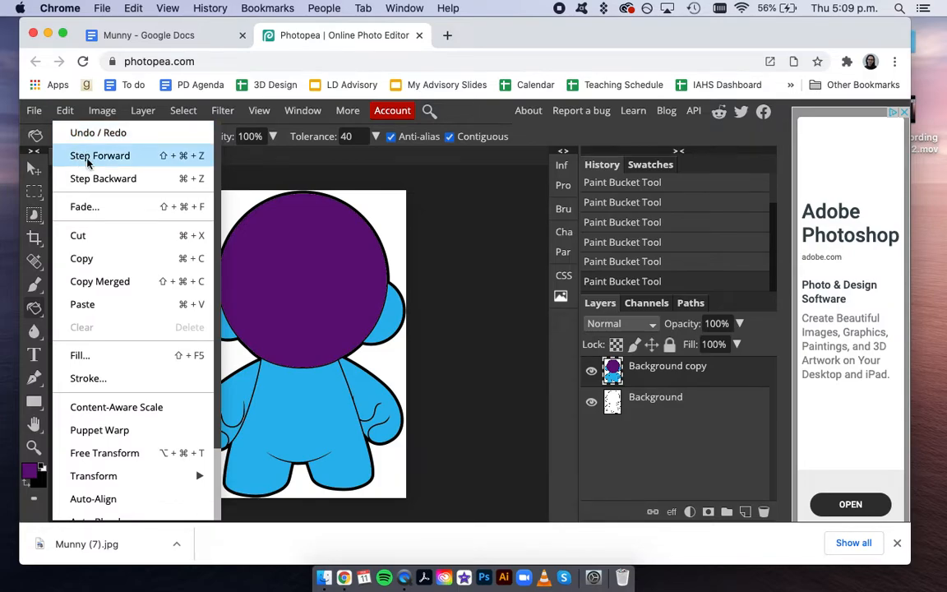
click(94, 178)
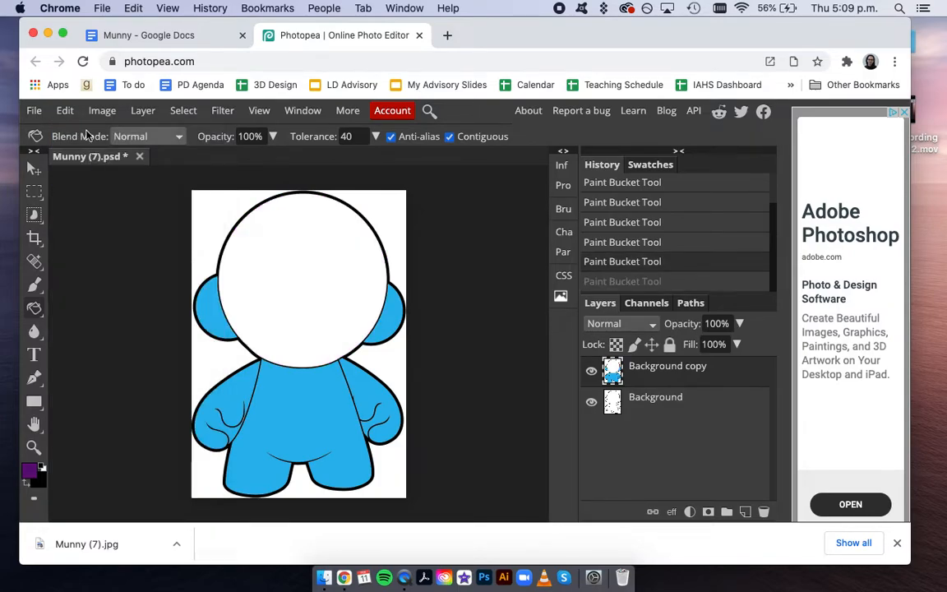
click(65, 113)
click(90, 154)
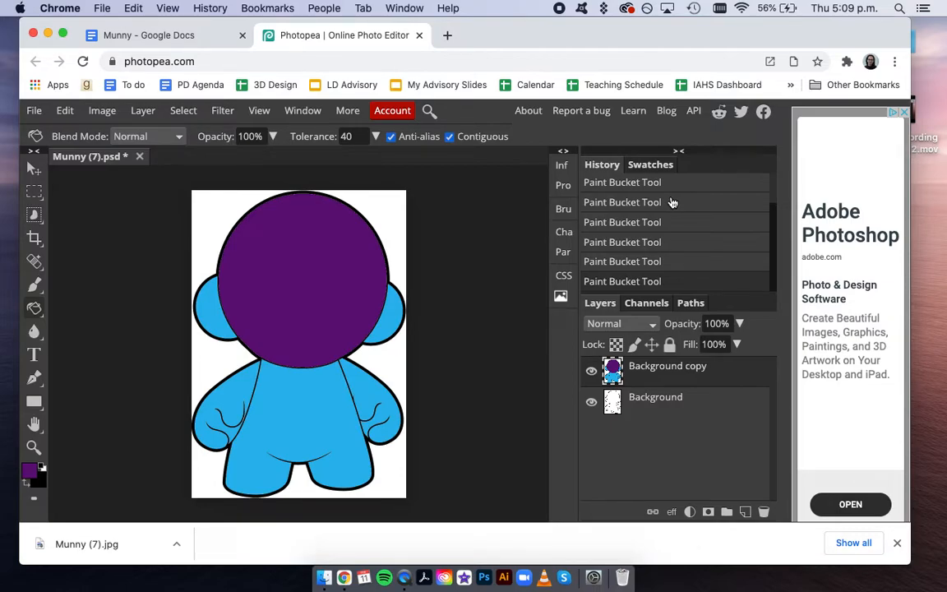
- Revert via History, then reapply the blue body, blue ears and purple head fills; close the downloads bar
scroll(671, 202, up, 2)
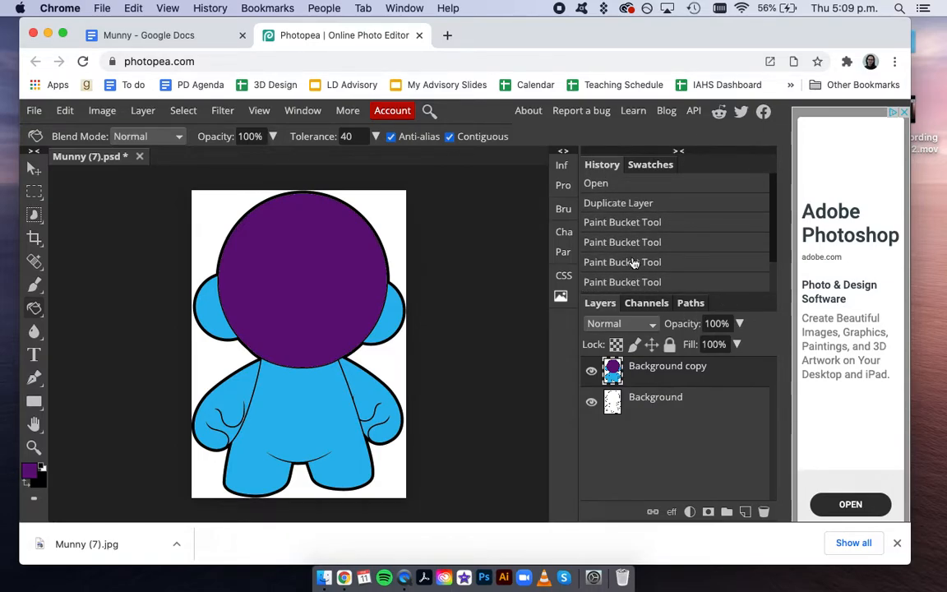
scroll(634, 262, down, 2)
click(654, 241)
scroll(654, 243, up, 2)
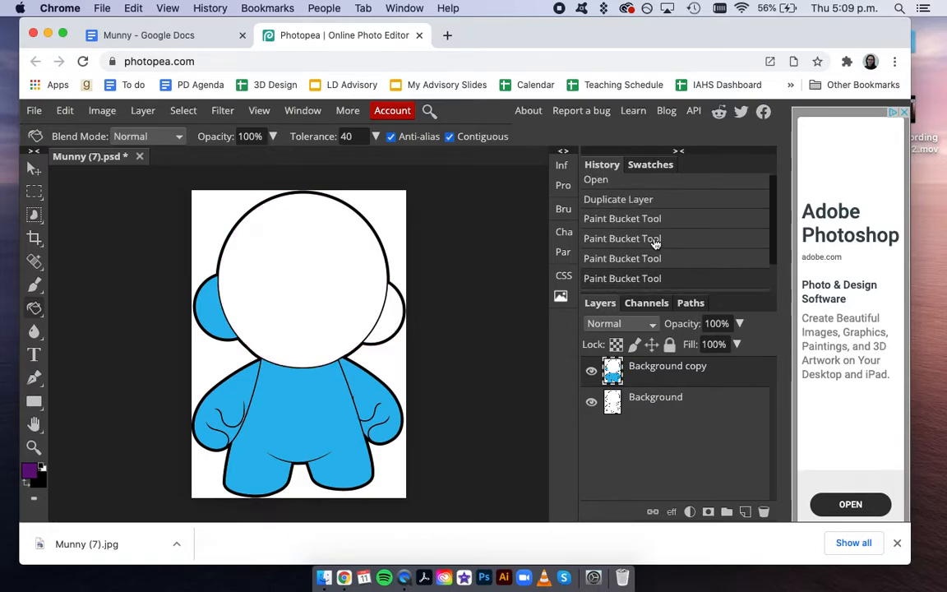
click(635, 211)
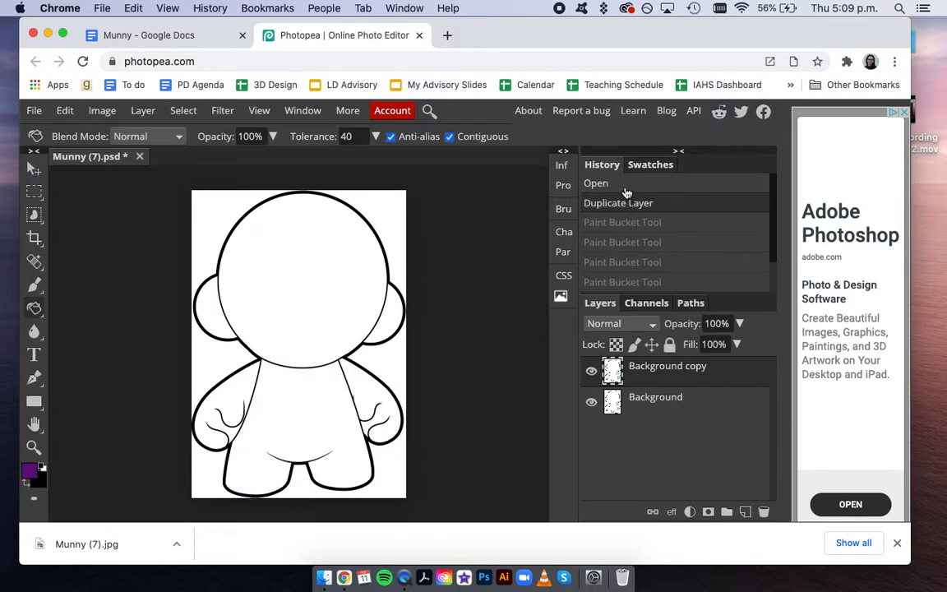
click(627, 185)
scroll(634, 233, down, 2)
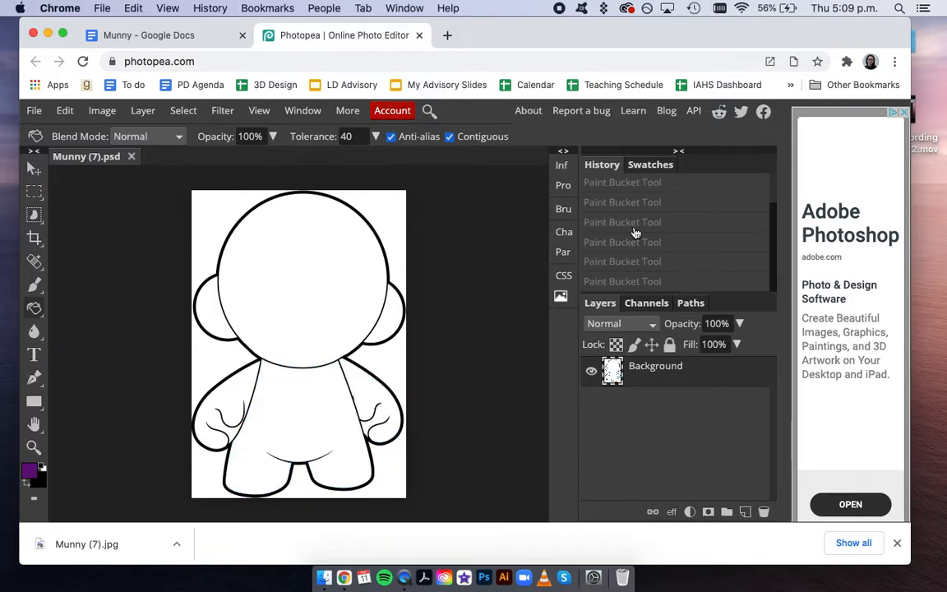
click(634, 233)
click(644, 260)
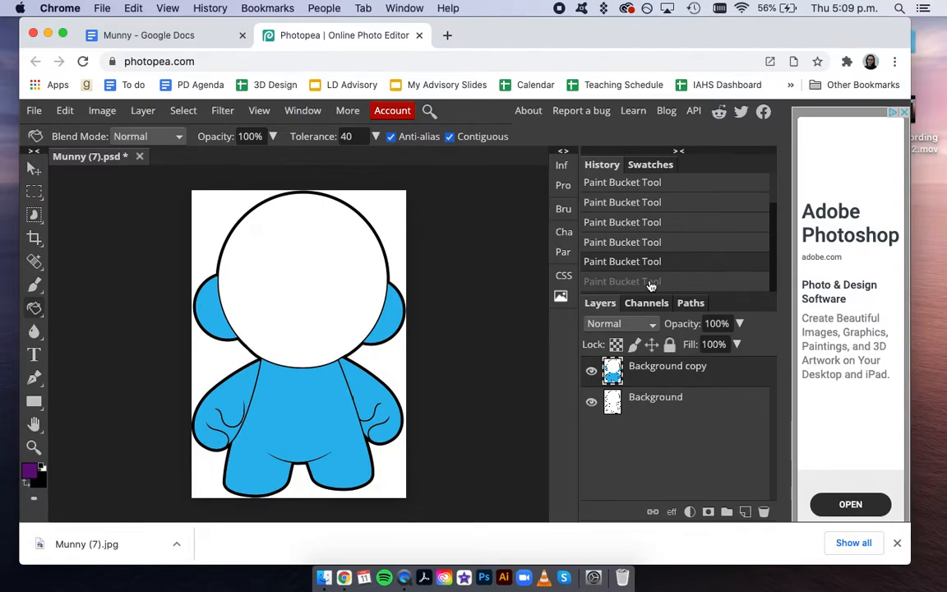
click(650, 283)
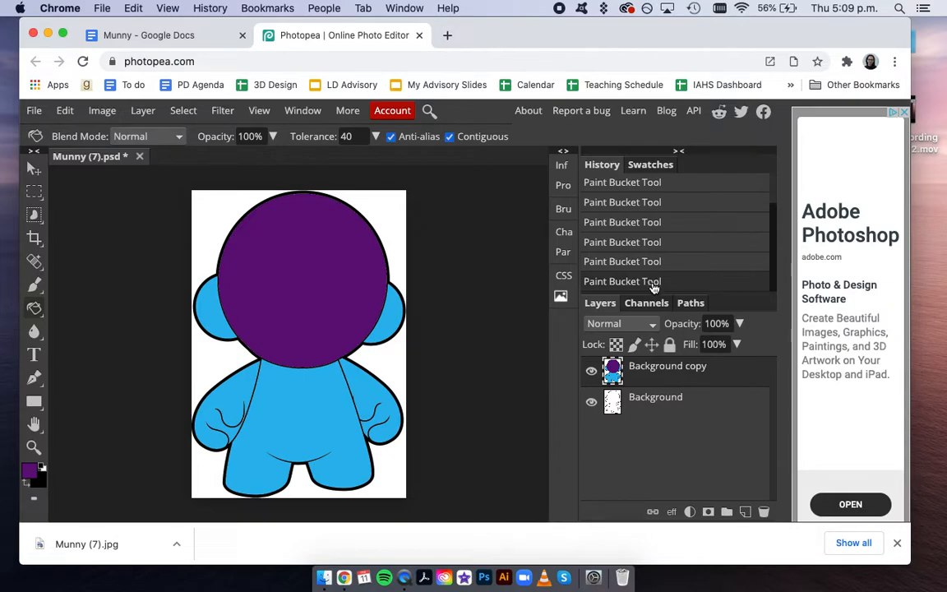
click(897, 542)
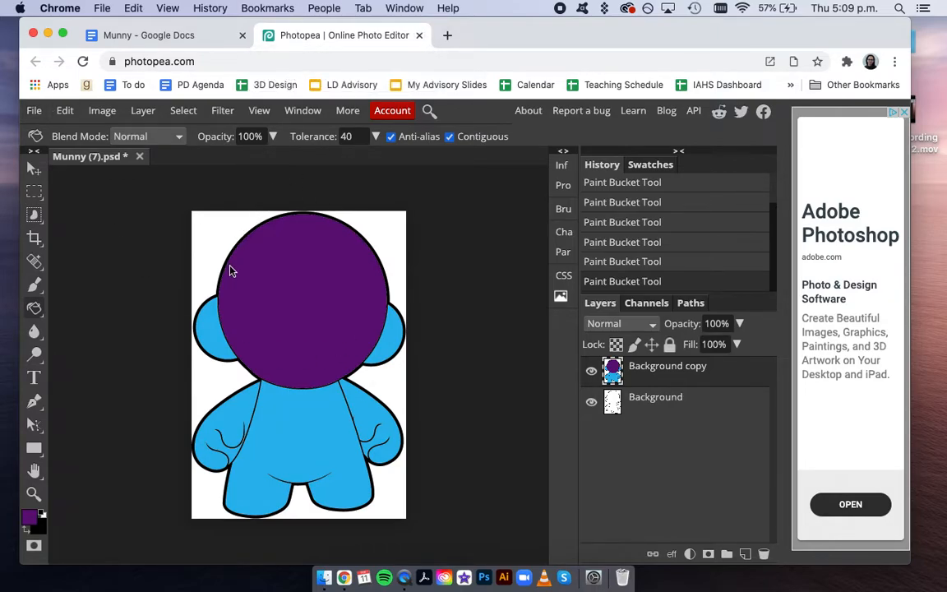
- Save the drawing as Munny (7).psd and close the downloads bar
click(34, 110)
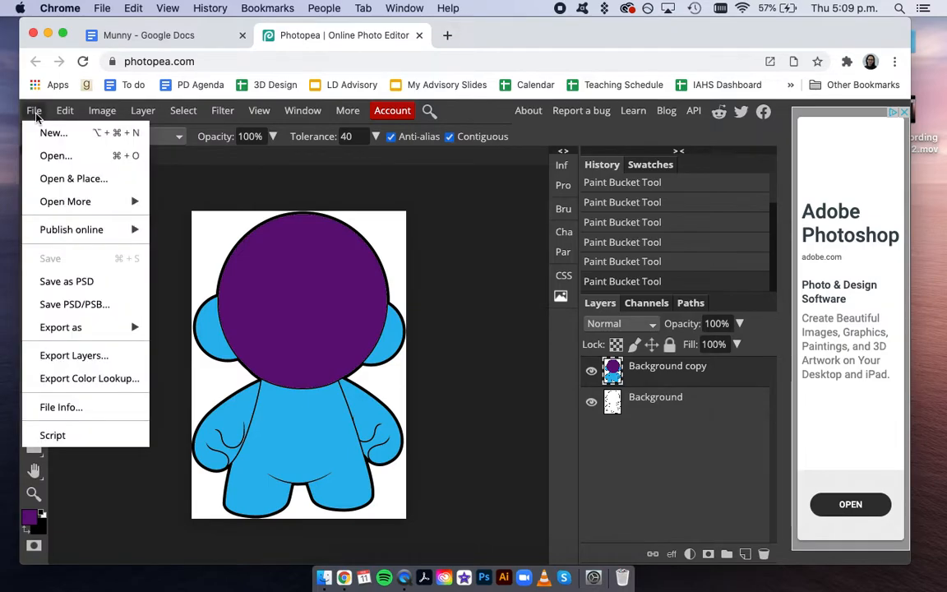
click(69, 286)
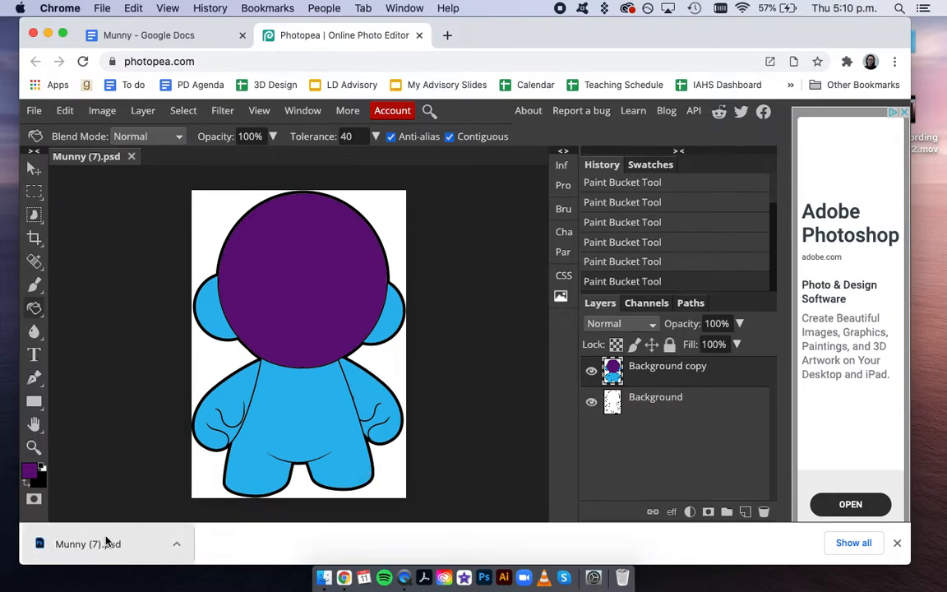
drag(115, 543, 99, 558)
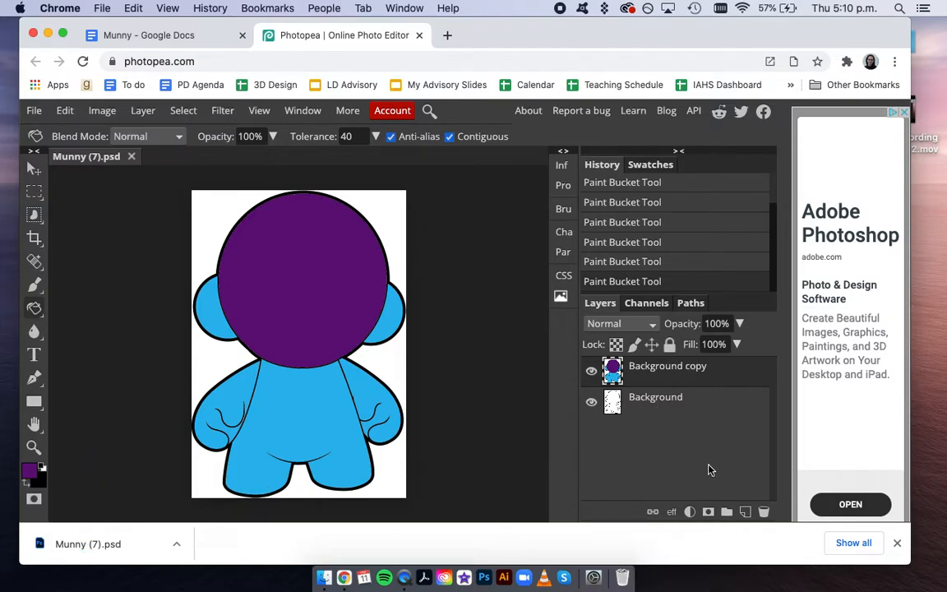
click(897, 542)
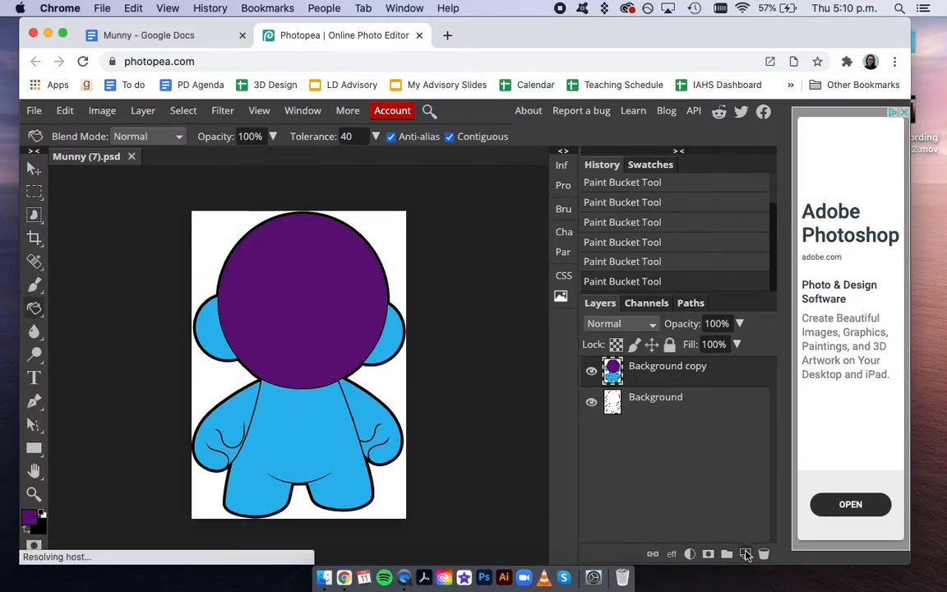
- Add a new layer named 'face' and select the Brush tool
click(745, 554)
double_click(641, 367)
text(face)
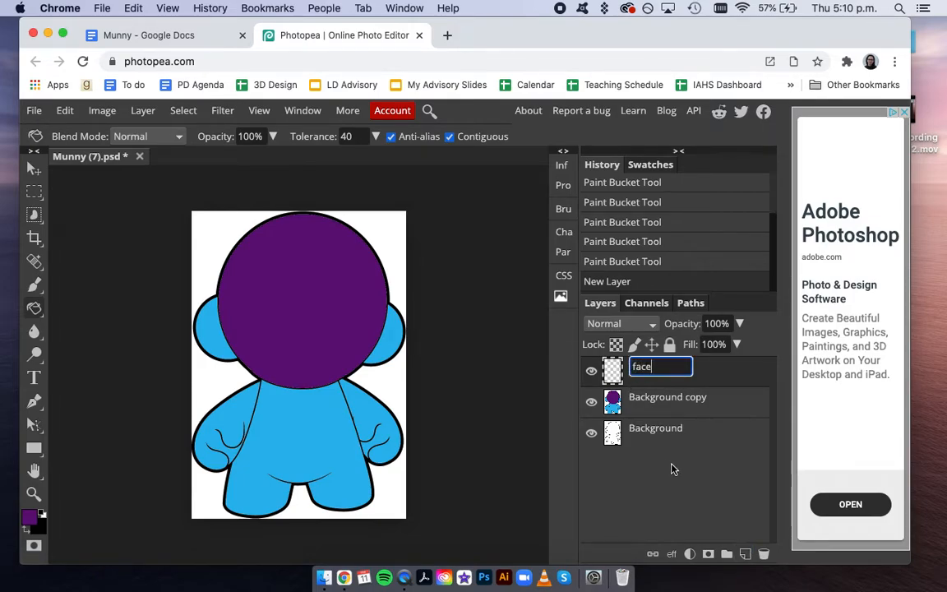
key(Return)
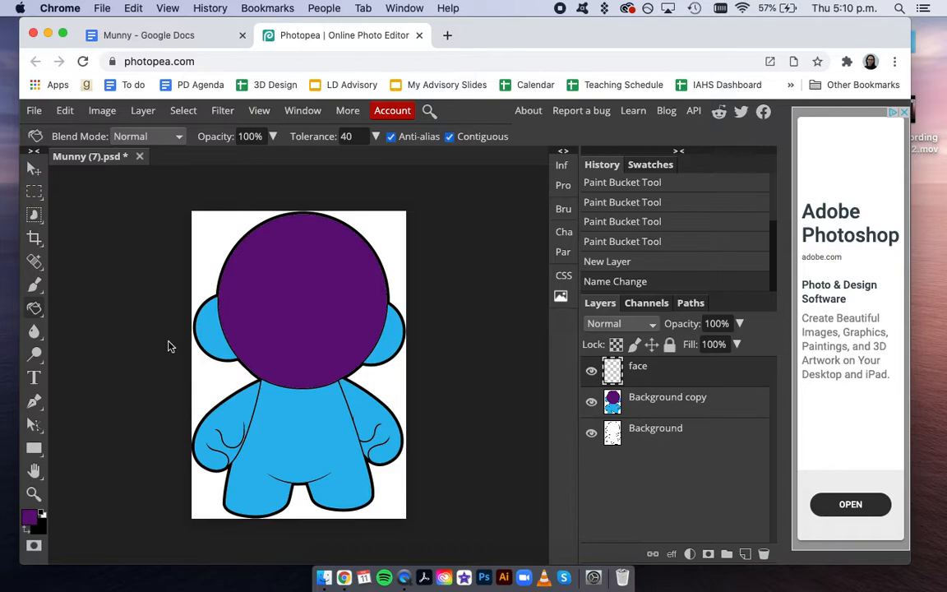
click(35, 287)
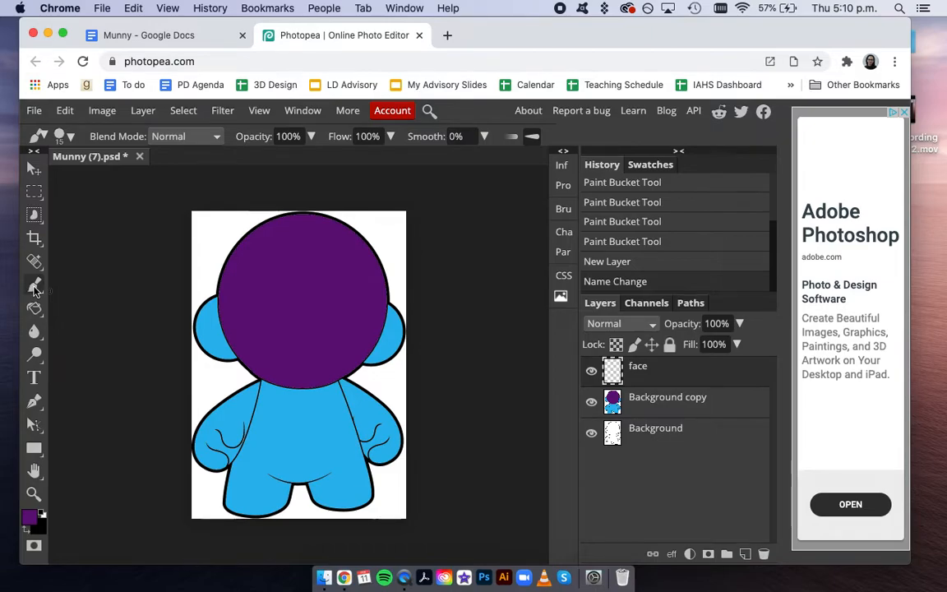
- Set the painting colour to a light pink
click(30, 515)
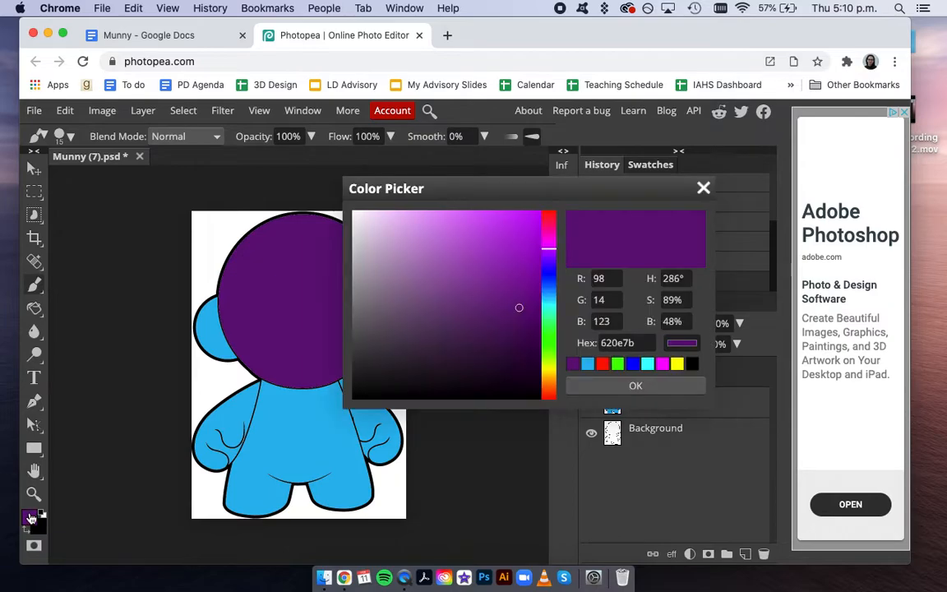
click(548, 235)
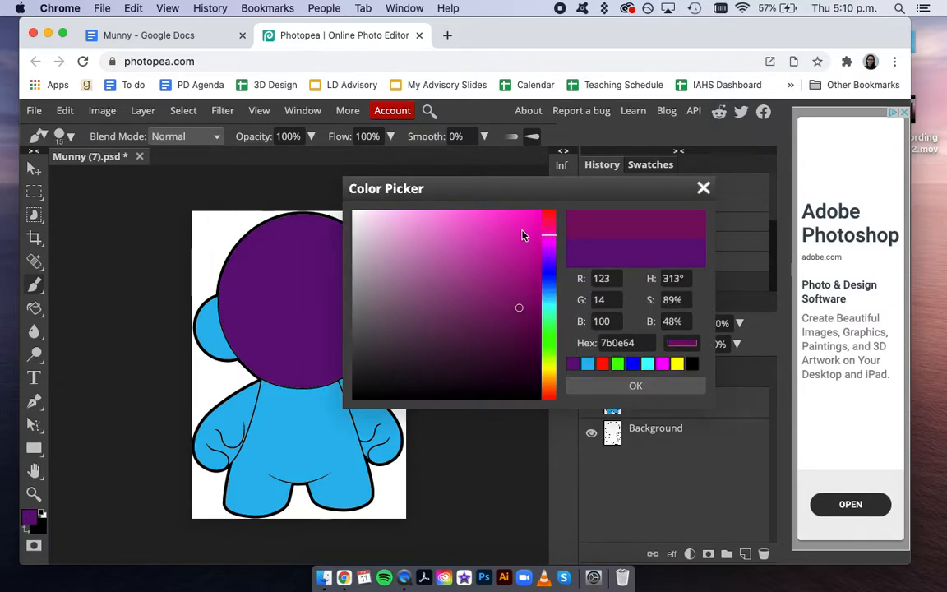
click(491, 225)
click(476, 219)
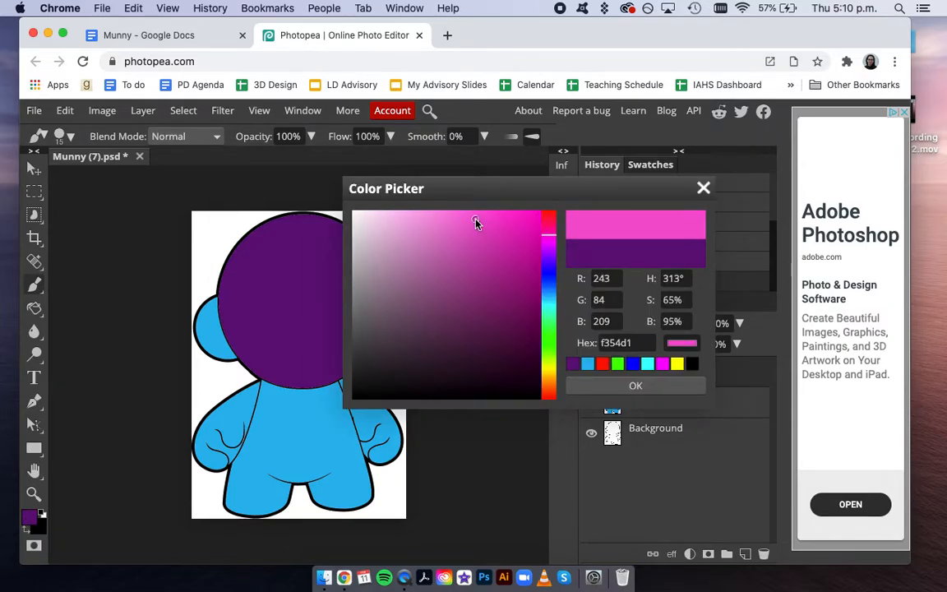
click(503, 264)
click(445, 214)
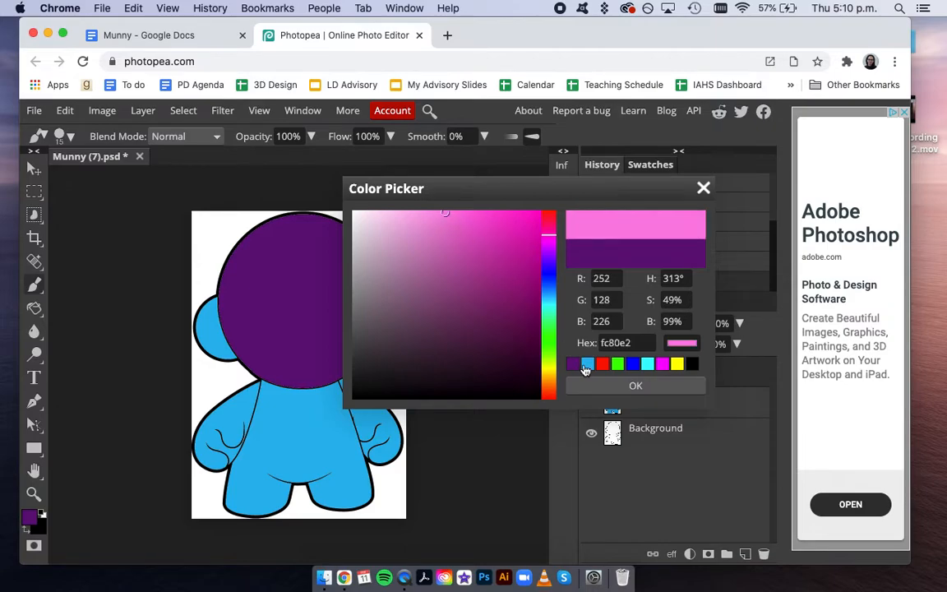
click(638, 384)
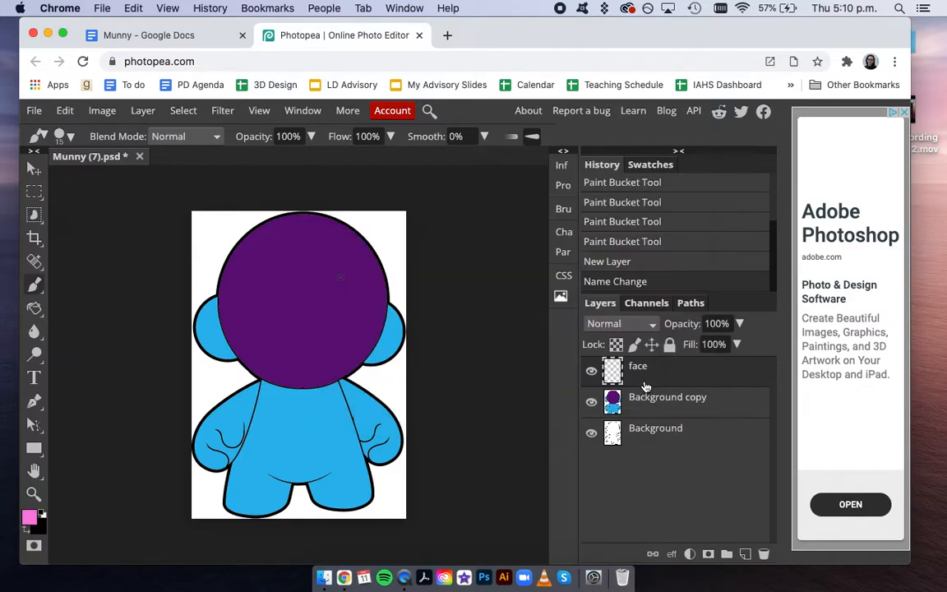
- Try a 105 px textured brush with two test strokes on the head, then undo them
click(71, 137)
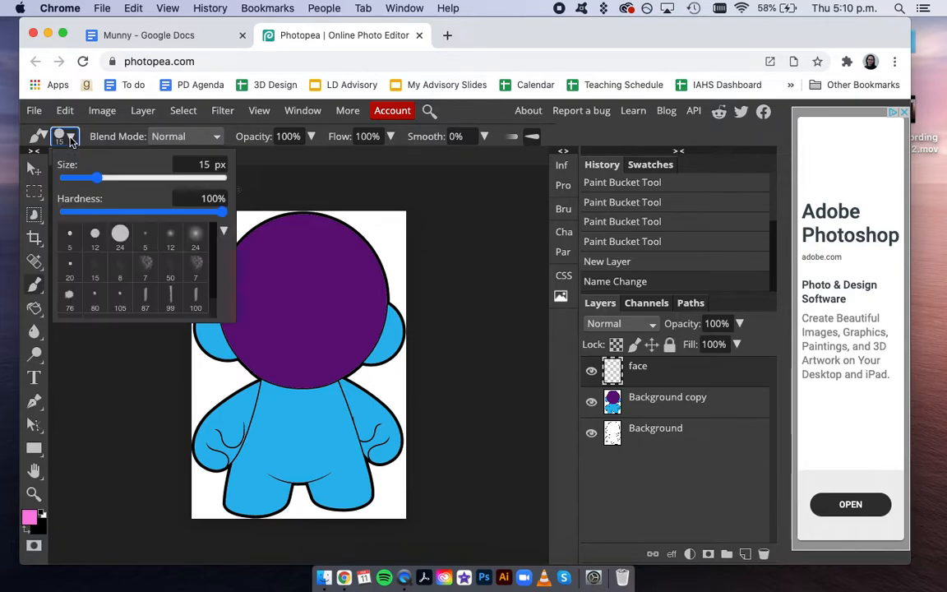
click(145, 265)
drag(88, 178, 132, 178)
mouse_move(352, 220)
mouse_down()
mouse_move(362, 277)
mouse_move(346, 305)
mouse_up()
mouse_move(262, 240)
mouse_down()
mouse_move(253, 277)
mouse_move(215, 270)
mouse_move(212, 335)
mouse_up()
key(super+z)
key(super+z)
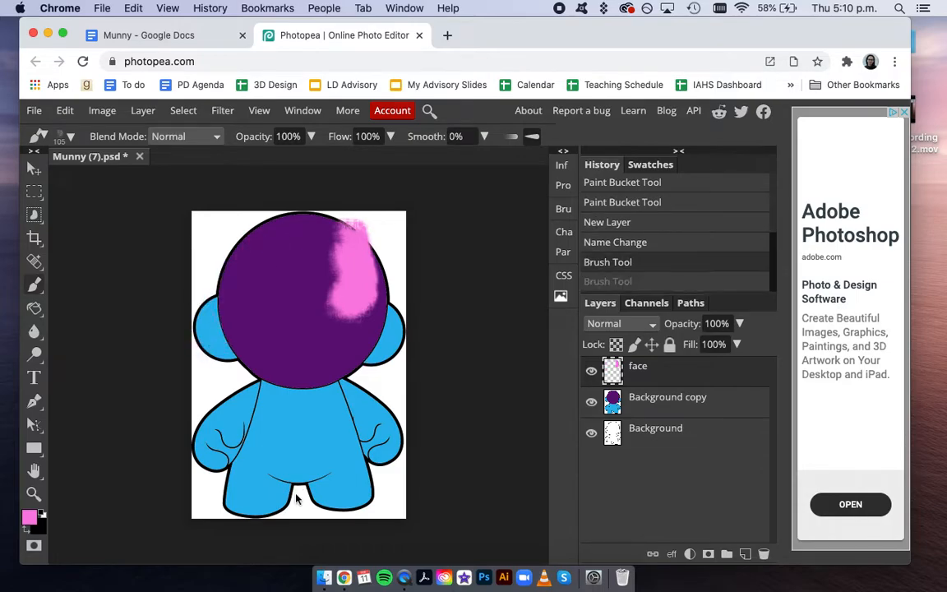
- Switch to a hard round brush sized 25 px and dab a test dot on the head
click(66, 136)
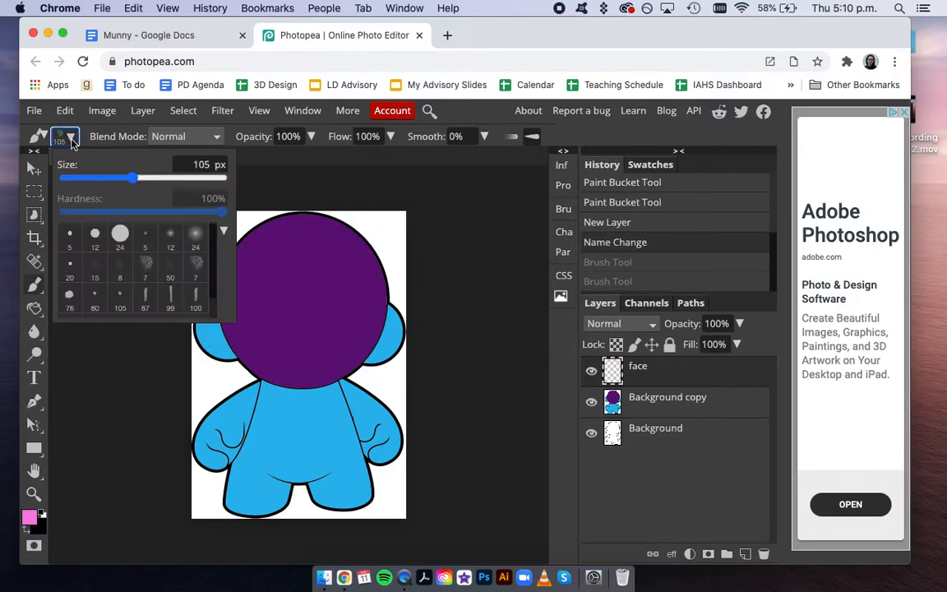
click(95, 234)
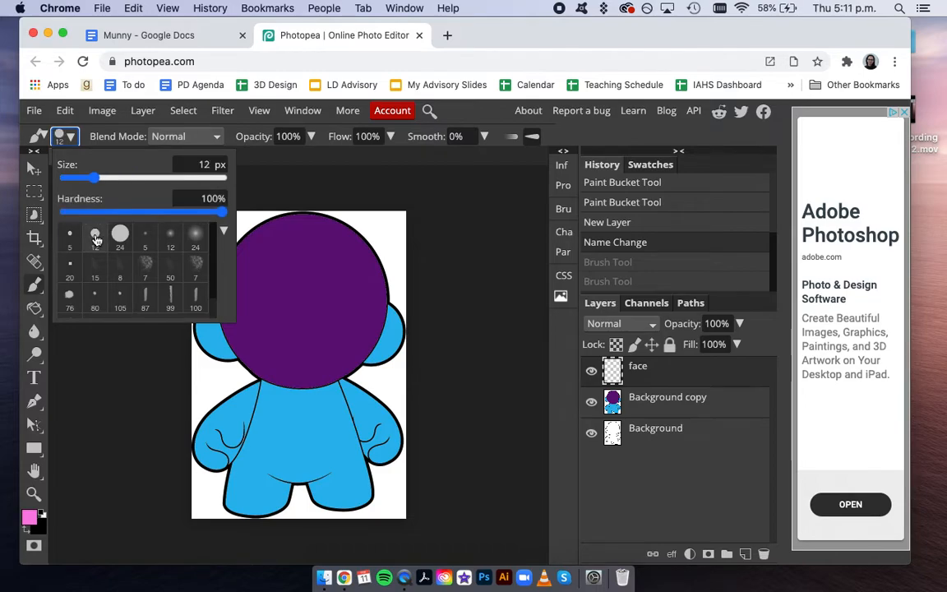
drag(94, 181, 103, 182)
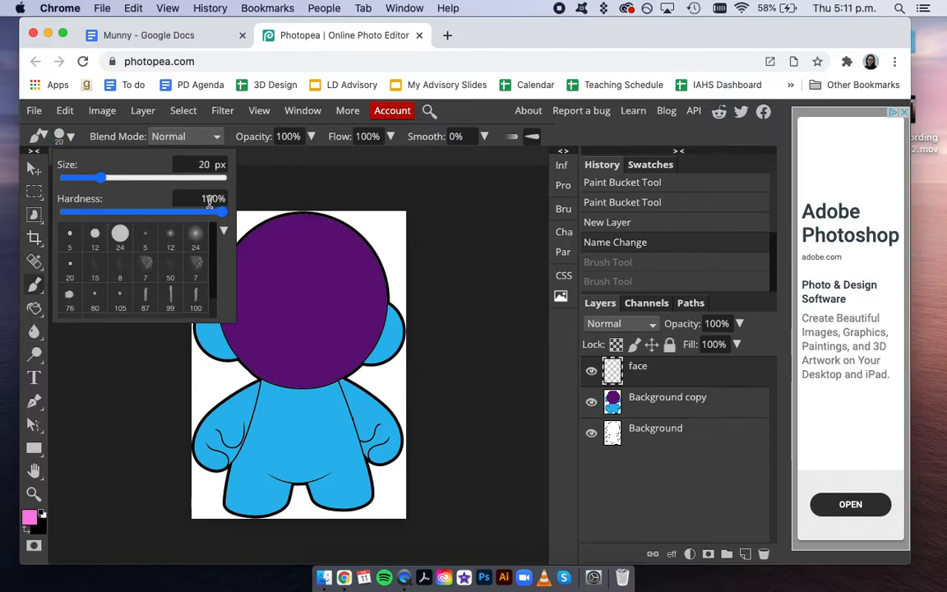
drag(104, 180, 108, 180)
click(290, 228)
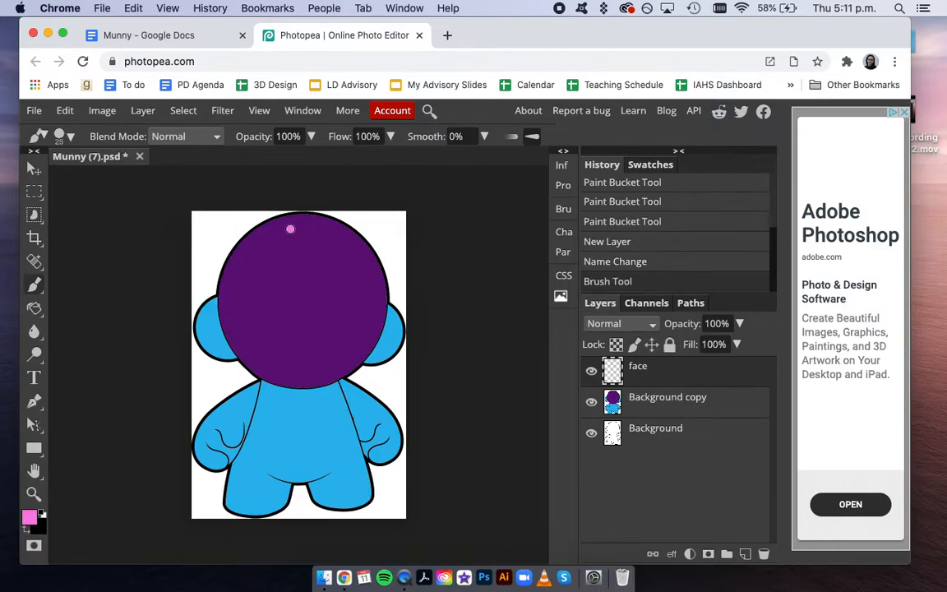
- Undo the test dot, then brush pink closed eyes and a nose line on the face layer
key(super+z)
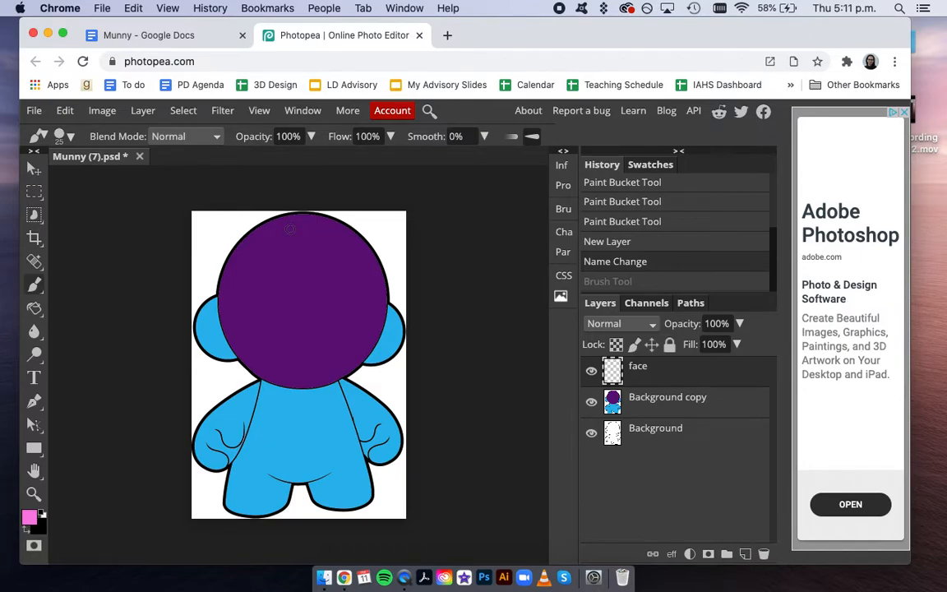
mouse_move(244, 284)
mouse_down()
mouse_move(288, 295)
mouse_move(297, 286)
mouse_move(371, 290)
mouse_up()
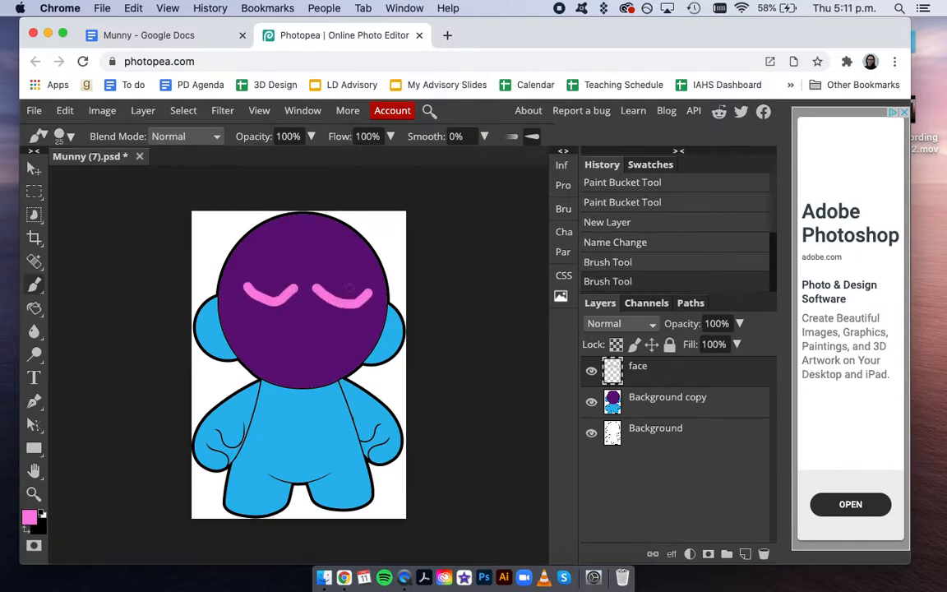
mouse_move(302, 273)
mouse_down()
mouse_move(304, 307)
mouse_move(288, 334)
mouse_move(361, 327)
mouse_move(338, 351)
mouse_move(286, 361)
mouse_move(244, 344)
mouse_up()
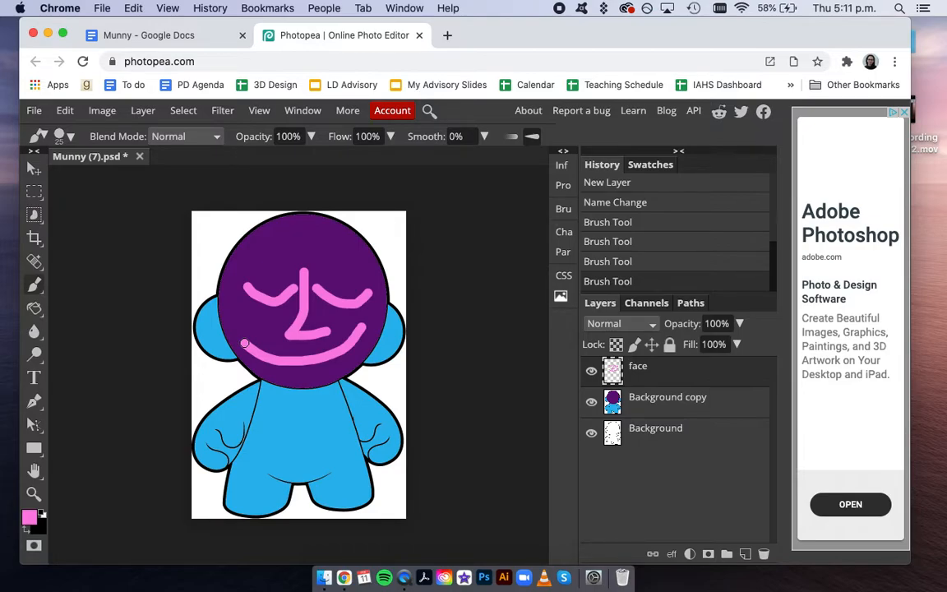
click(590, 373)
click(593, 374)
right_click(34, 286)
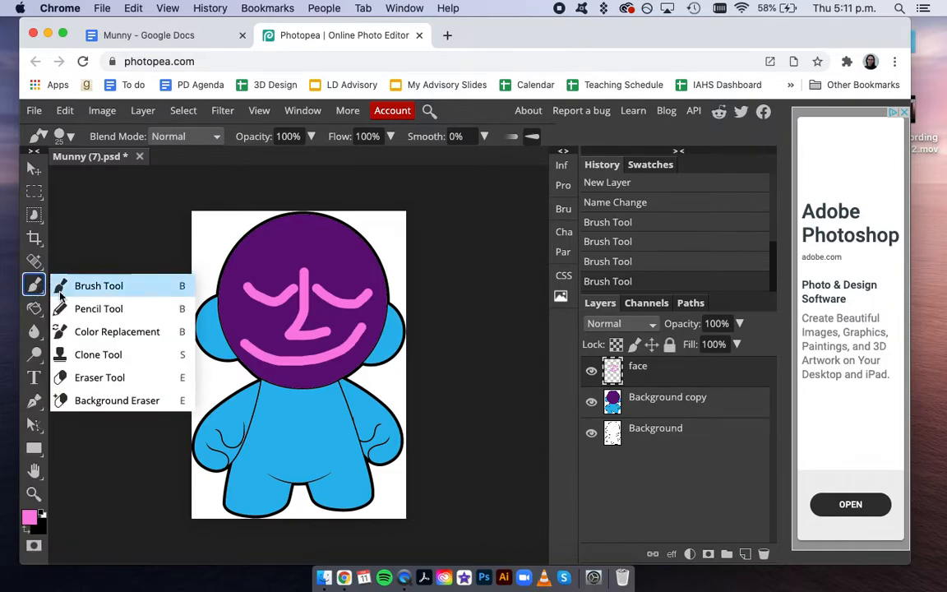
- Erase the pink left-eye stroke on the purple head with the Eraser
click(81, 378)
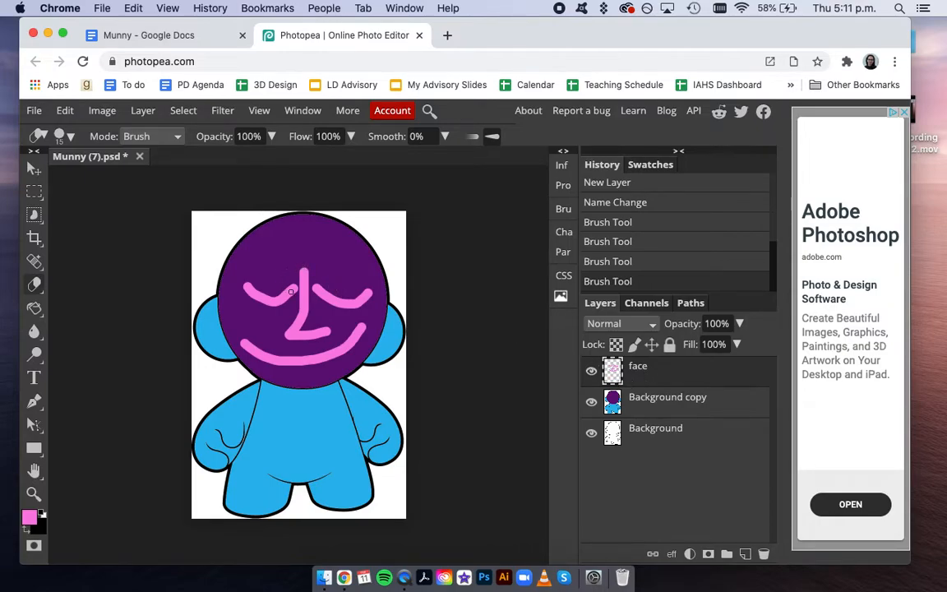
mouse_move(282, 290)
mouse_down()
mouse_move(263, 298)
mouse_move(245, 287)
mouse_up()
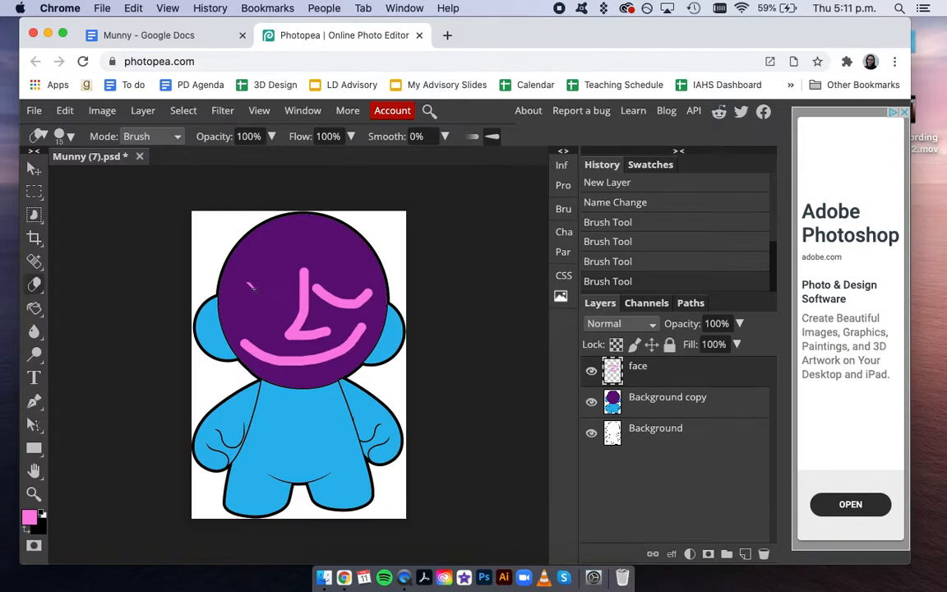
drag(274, 298, 287, 300)
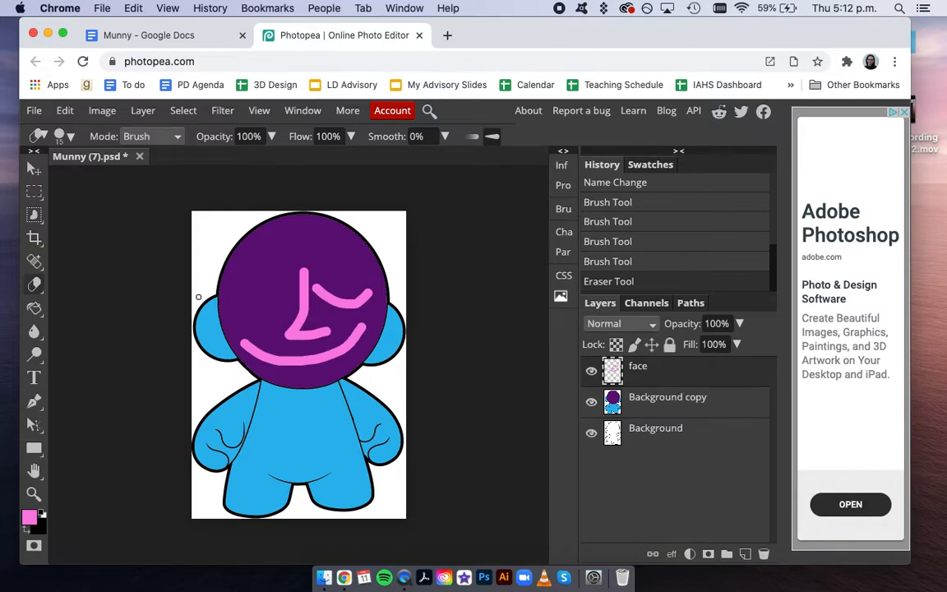
- On the Background copy layer, choose the Brush tool and set the foreground colour to white (ffffff)
click(655, 402)
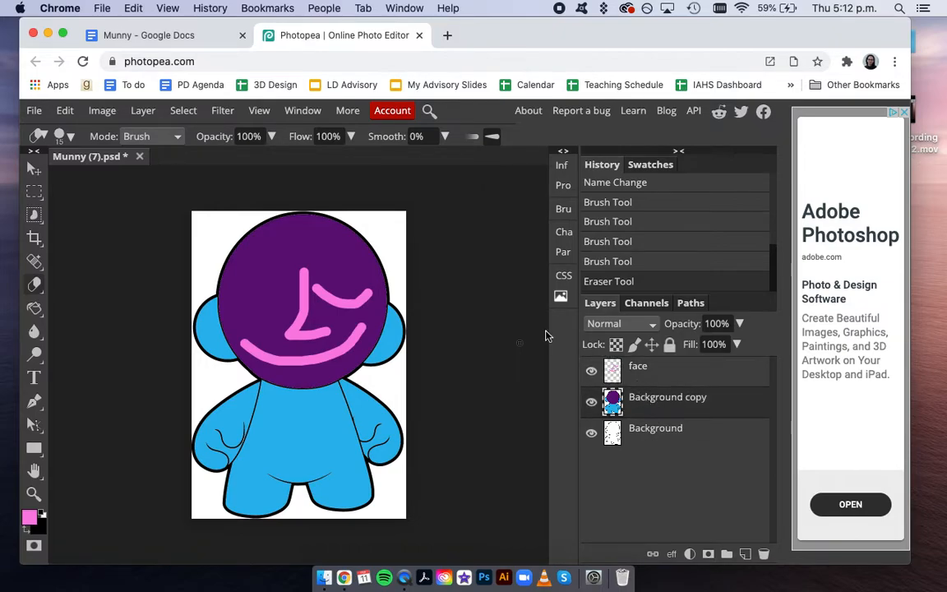
click(36, 310)
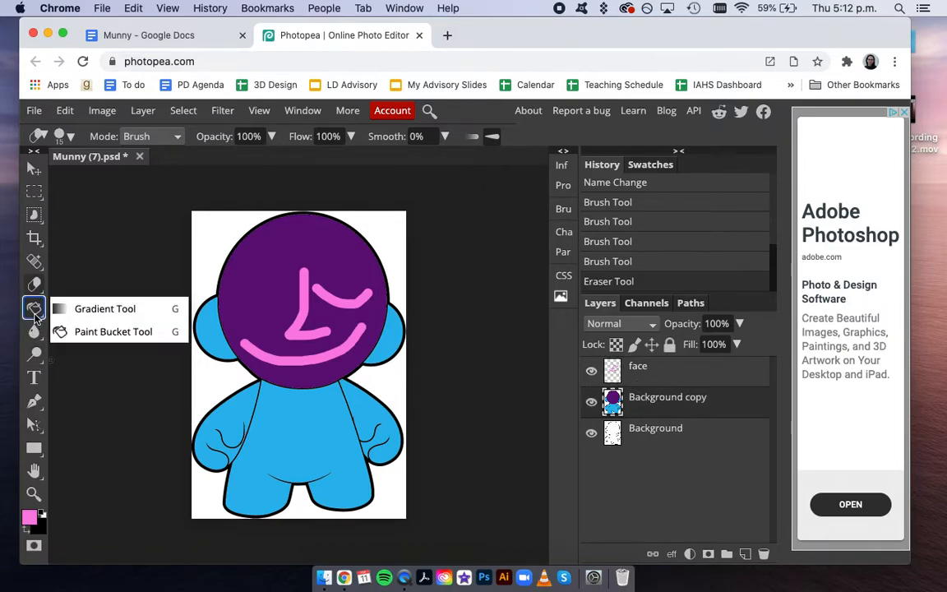
click(66, 331)
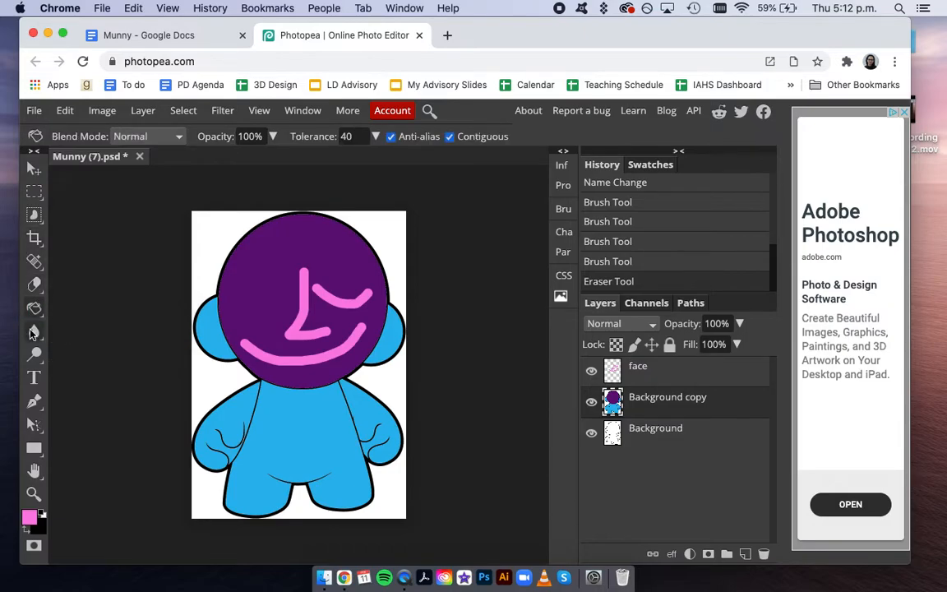
click(34, 284)
click(74, 285)
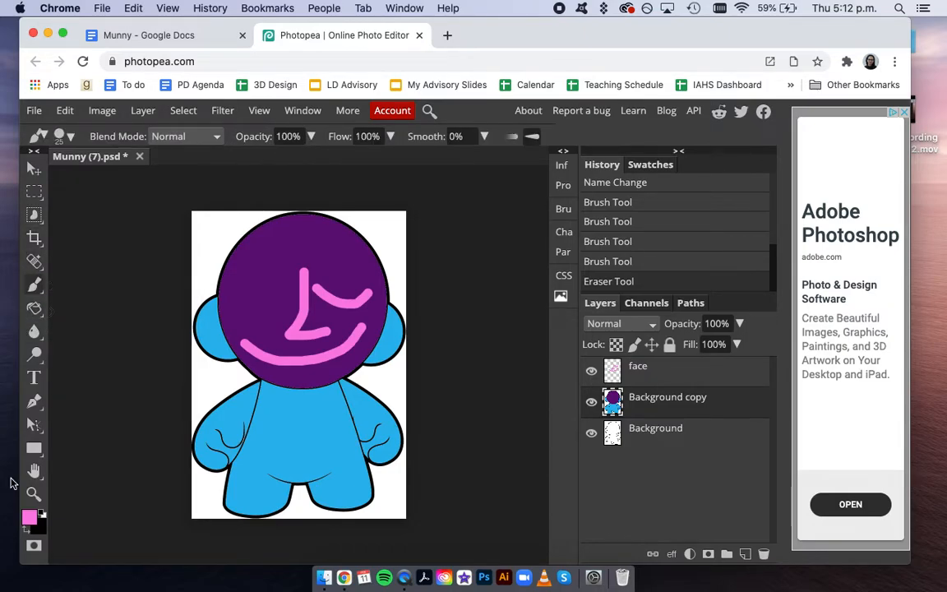
click(33, 519)
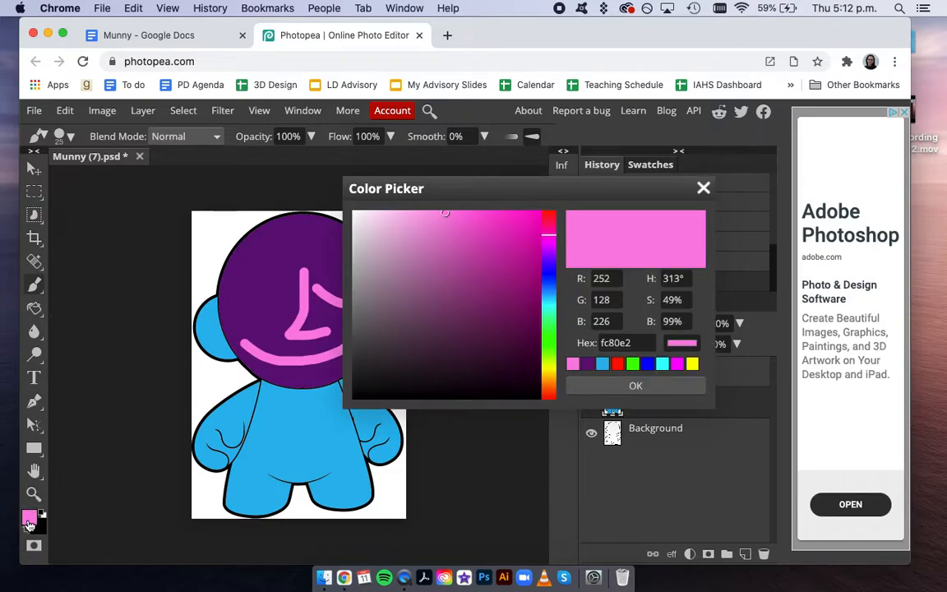
click(355, 216)
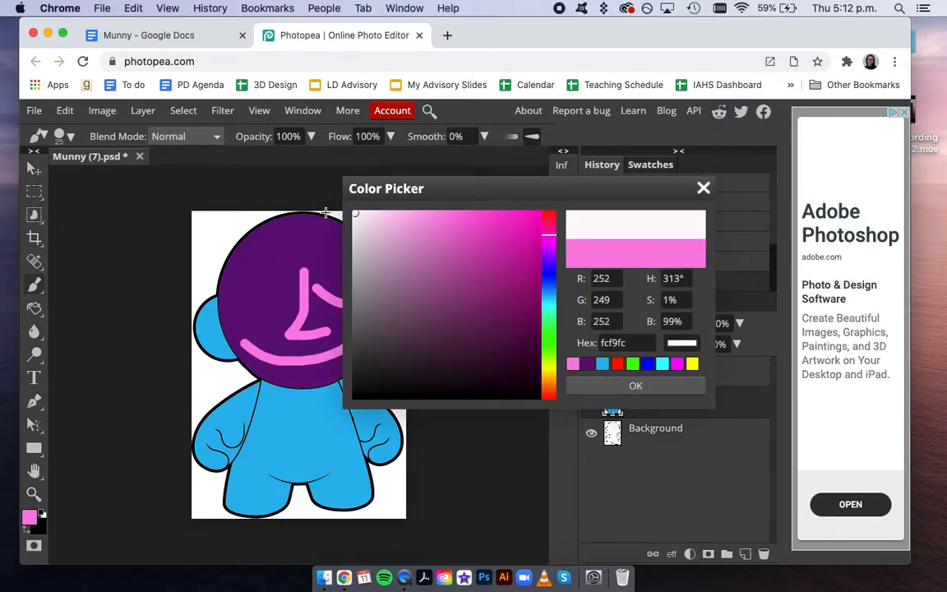
drag(358, 217, 321, 194)
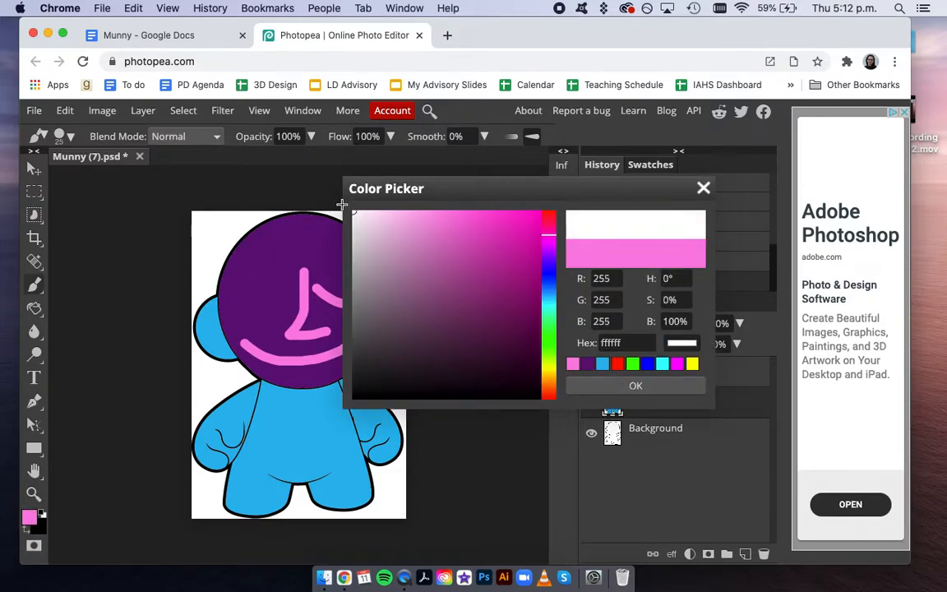
click(636, 386)
- Paint white over the blue left ear, then check the Munny instructions document
mouse_move(217, 361)
mouse_down()
mouse_move(199, 314)
mouse_move(208, 355)
mouse_move(199, 337)
mouse_move(196, 325)
mouse_move(213, 362)
mouse_move(200, 308)
mouse_move(192, 326)
mouse_move(203, 299)
mouse_move(218, 389)
mouse_up()
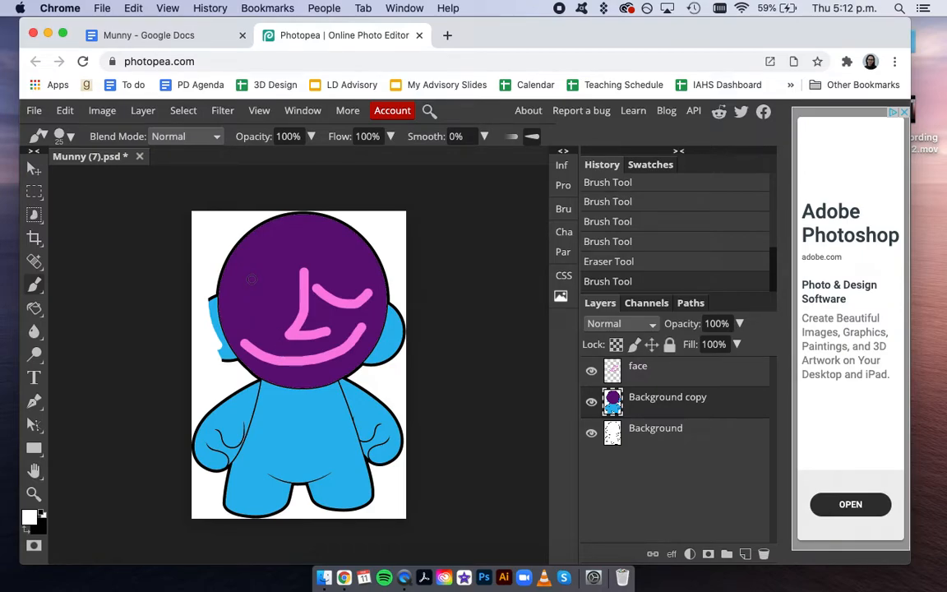
click(145, 36)
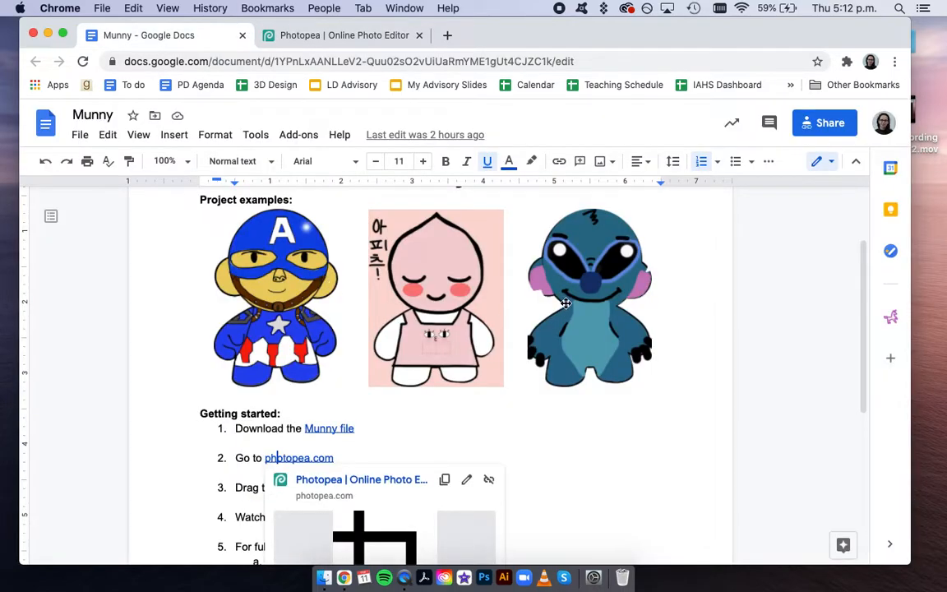
click(320, 38)
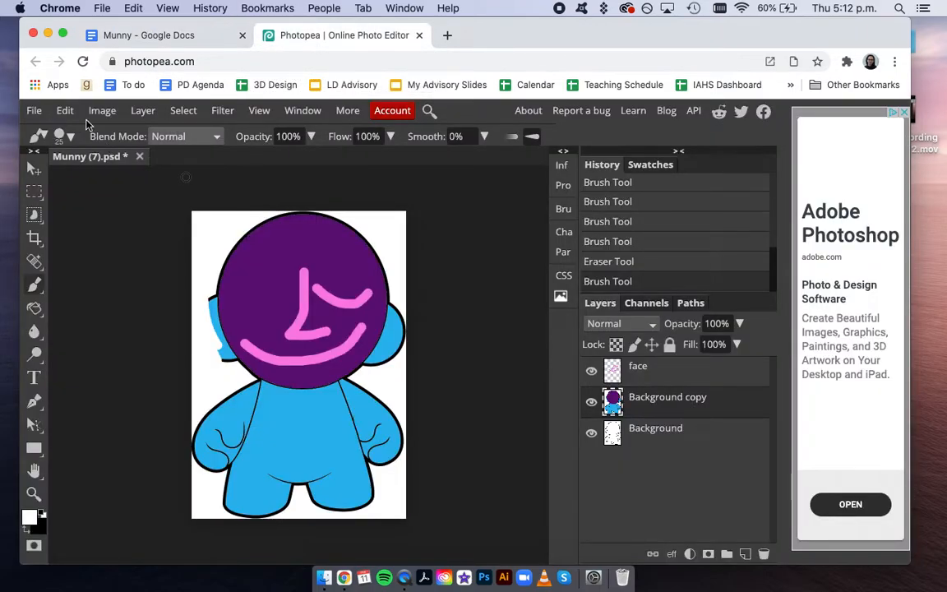
- Save the artwork as a PSD and export a 580×831 JPG at 70% quality
click(42, 115)
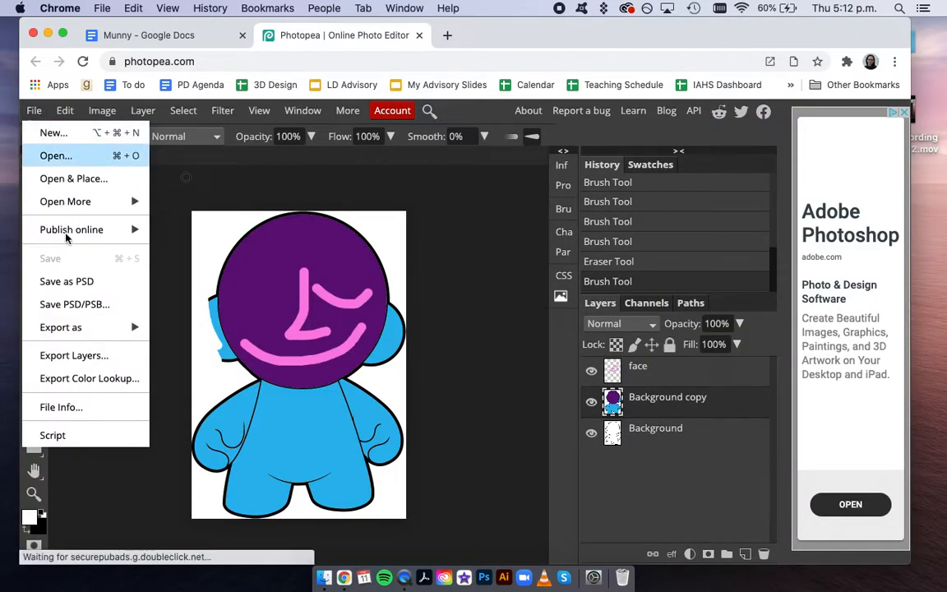
click(86, 283)
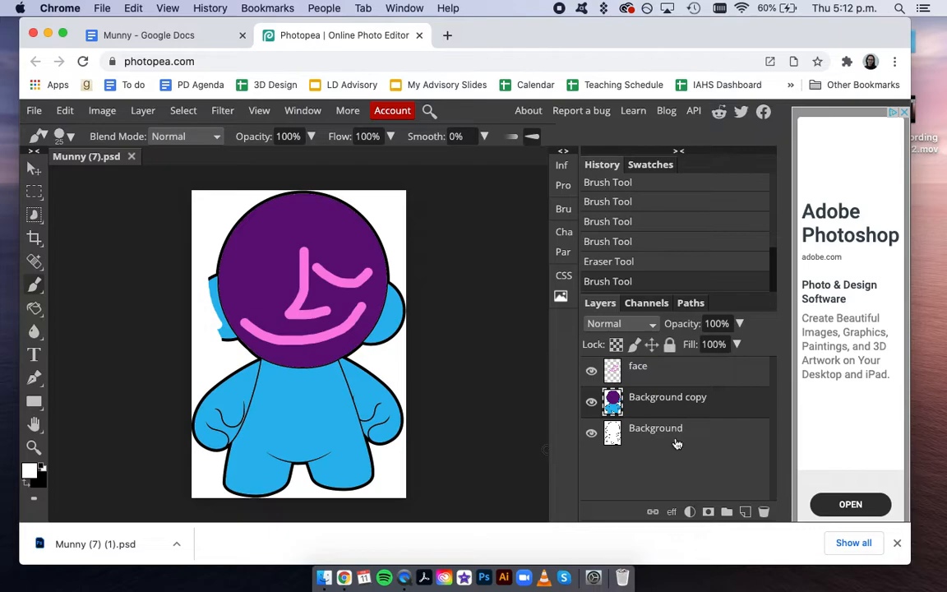
click(33, 115)
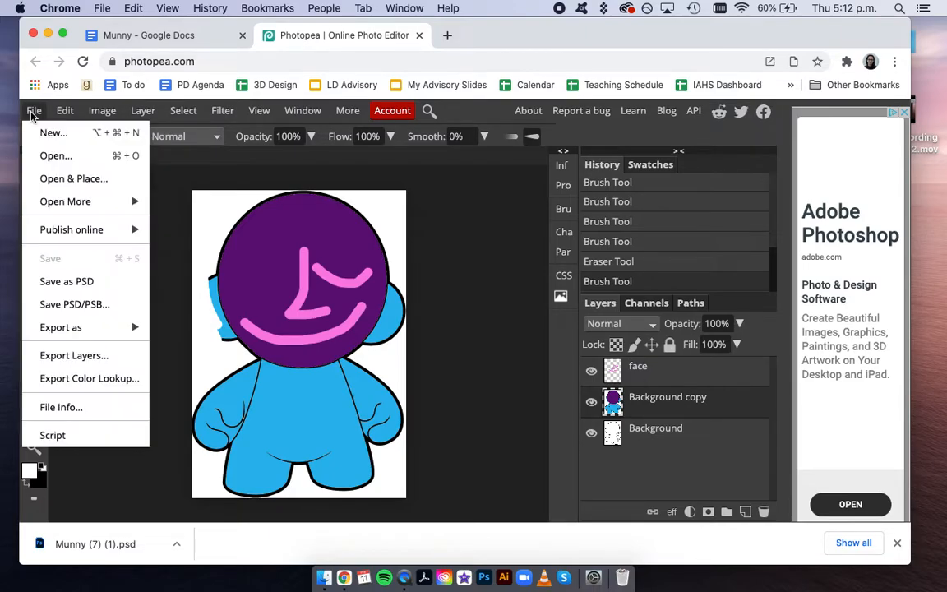
mouse_move(63, 331)
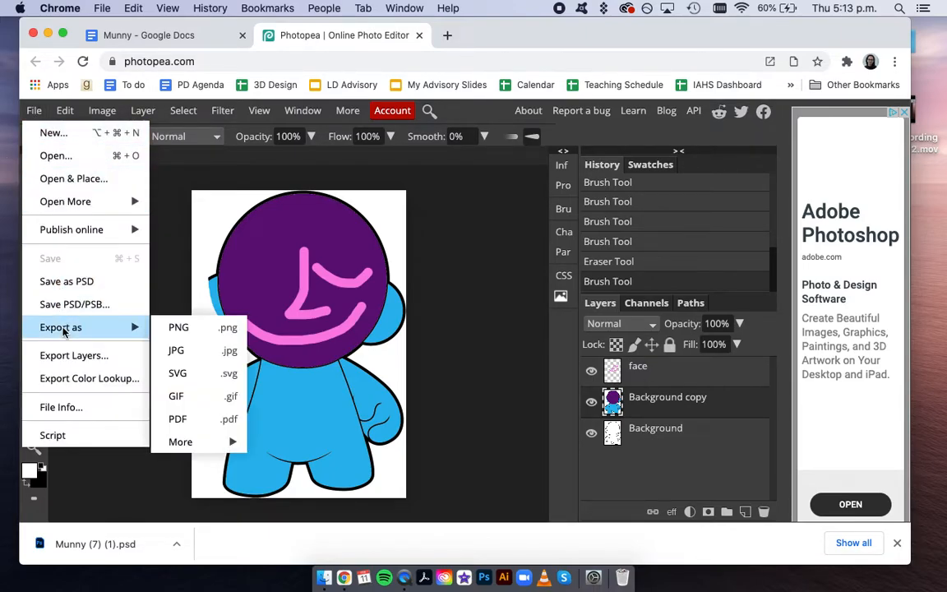
click(188, 351)
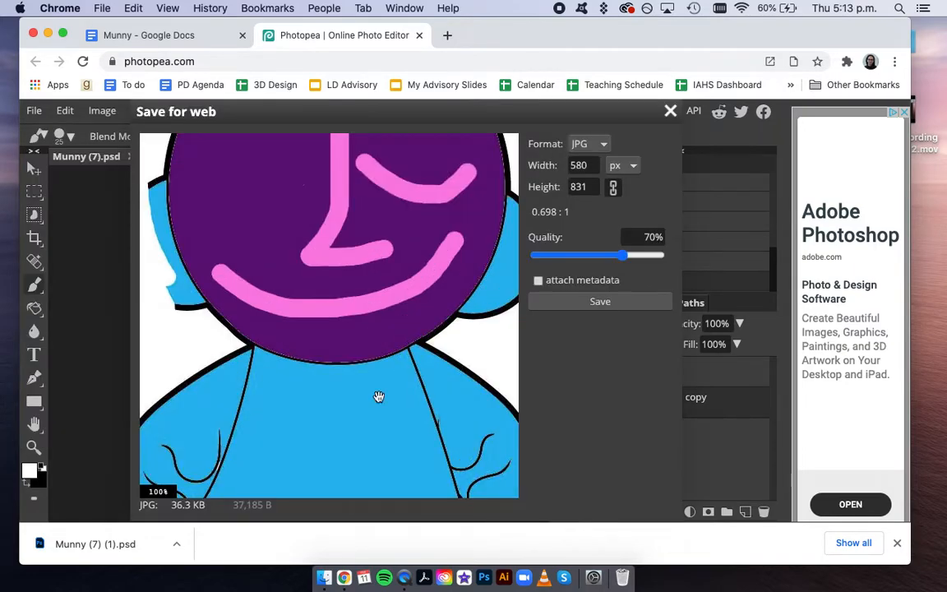
click(622, 302)
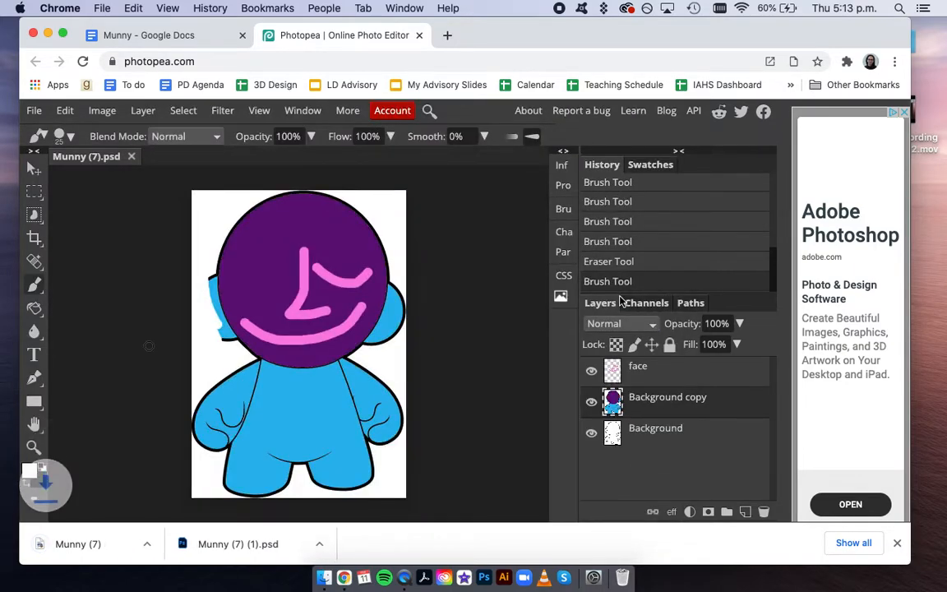